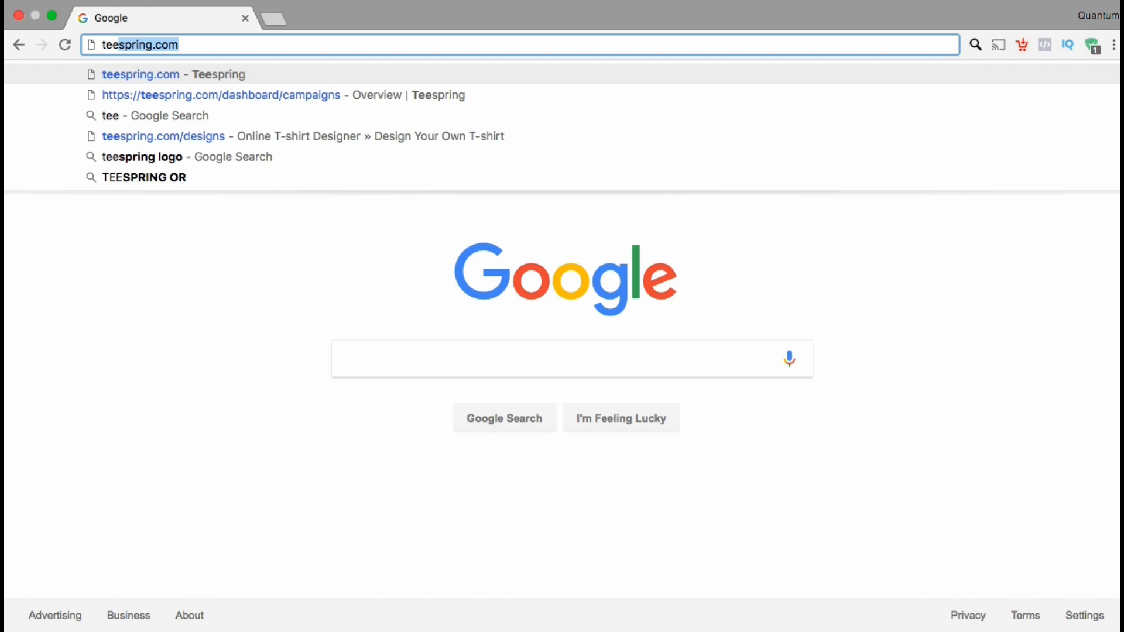
Step: Go to teespring.com and open the account's Storefronts page
text(spring.com)
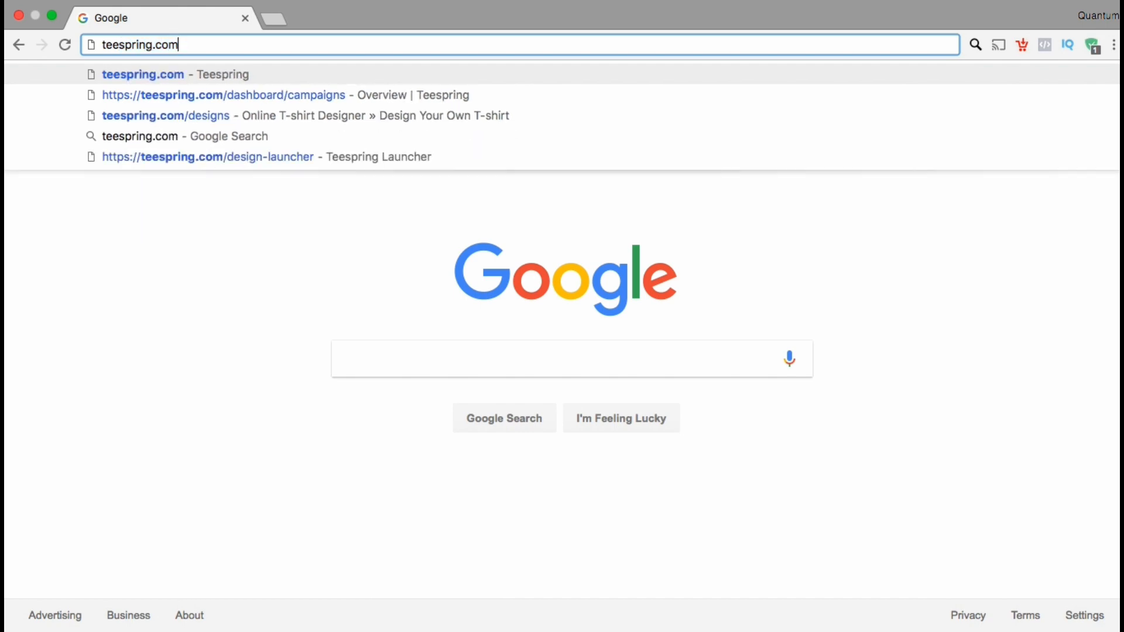
key(Return)
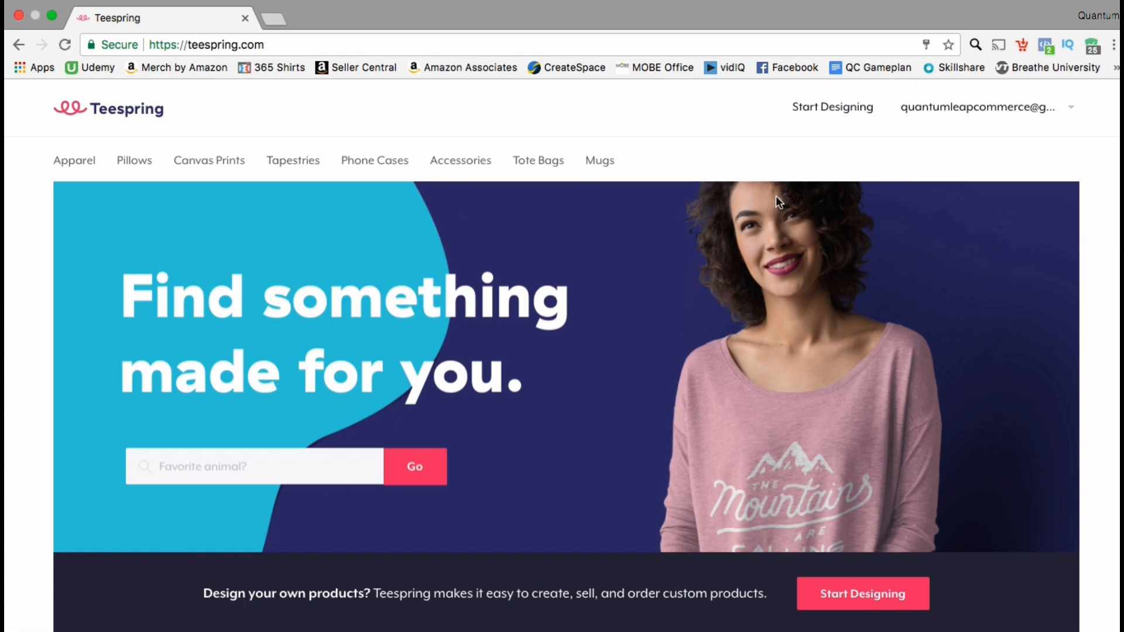
click(1073, 112)
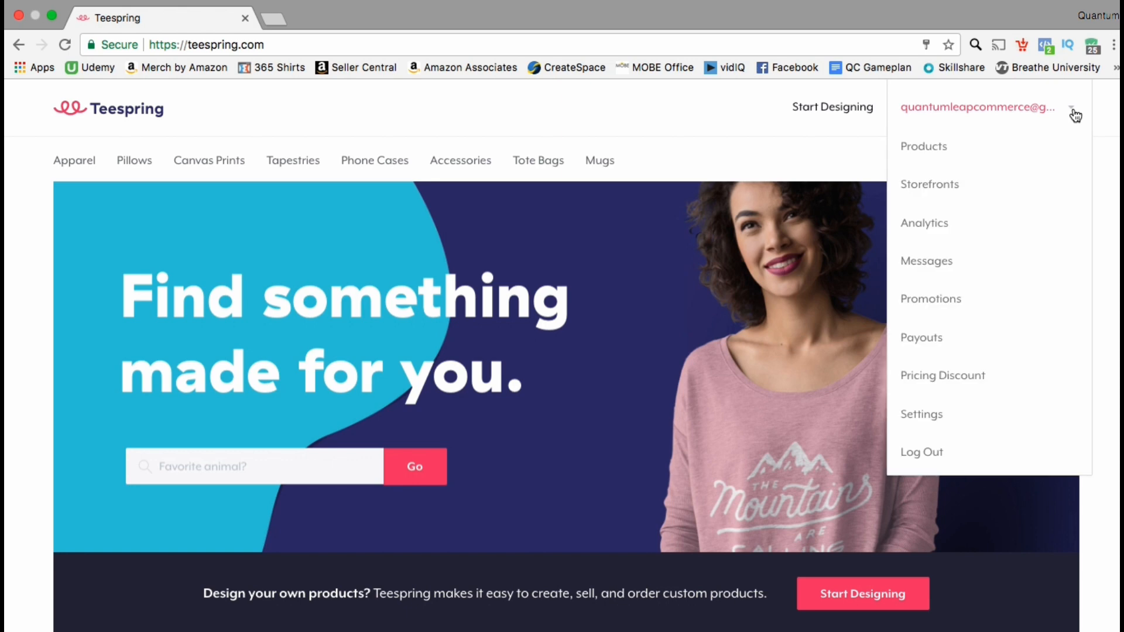
click(973, 187)
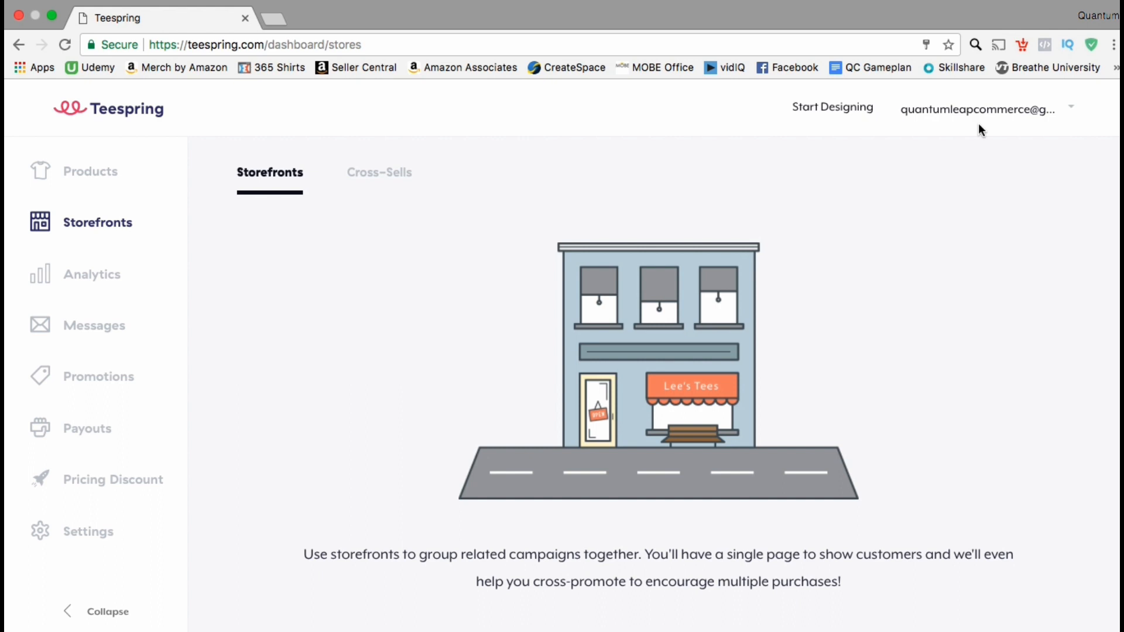
Step: Create a new storefront named "Quantum T-Shirts"
scroll(978, 124, down, 3)
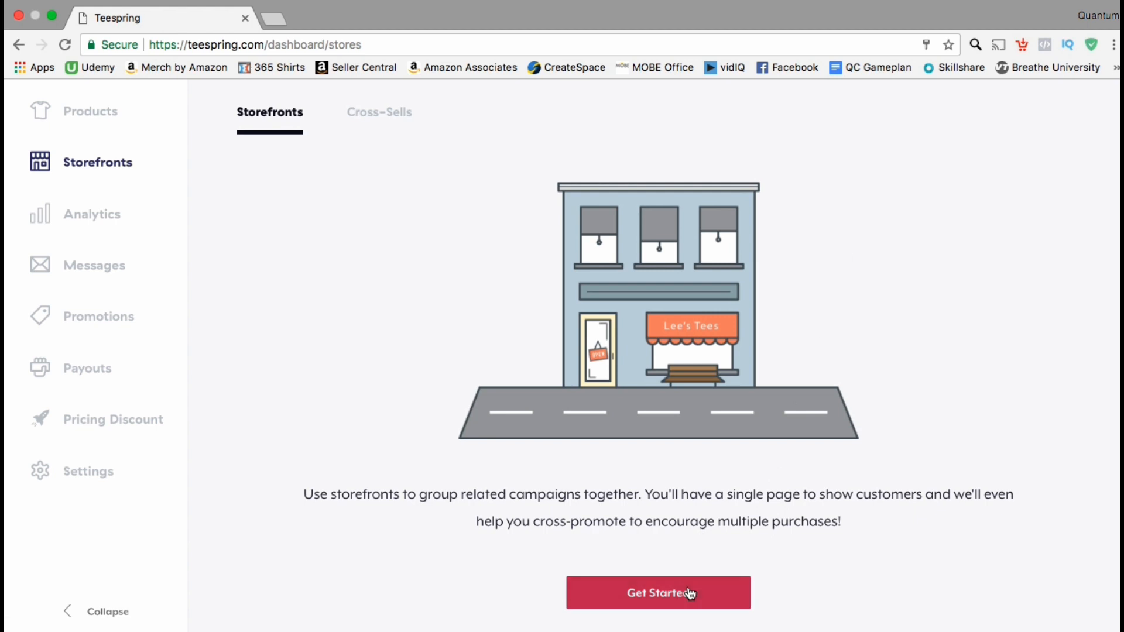
click(694, 597)
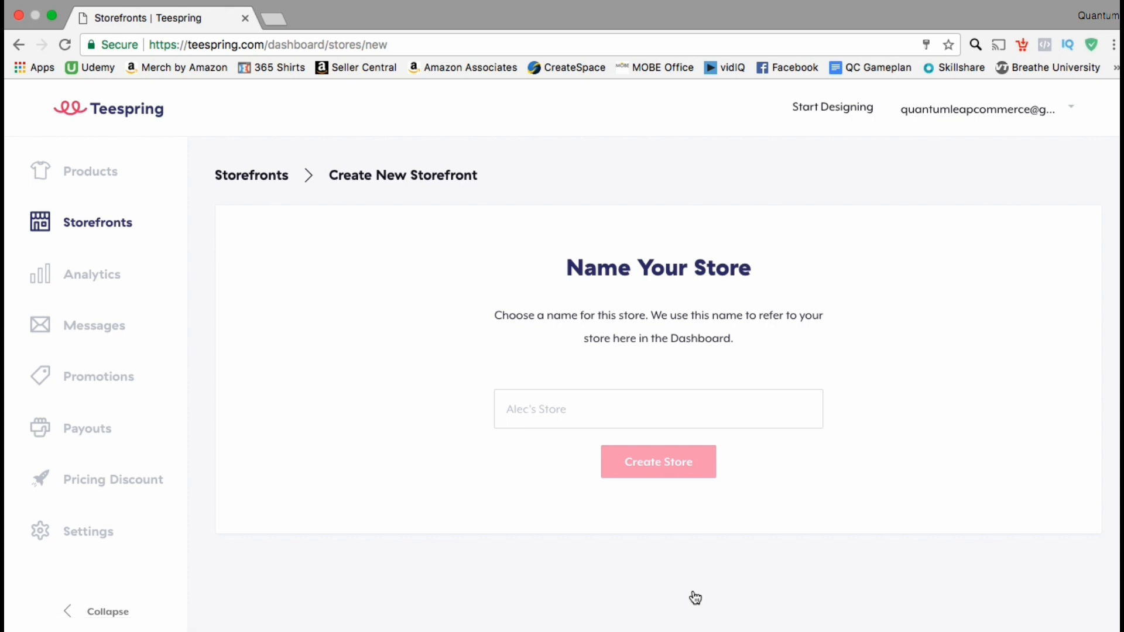
click(657, 412)
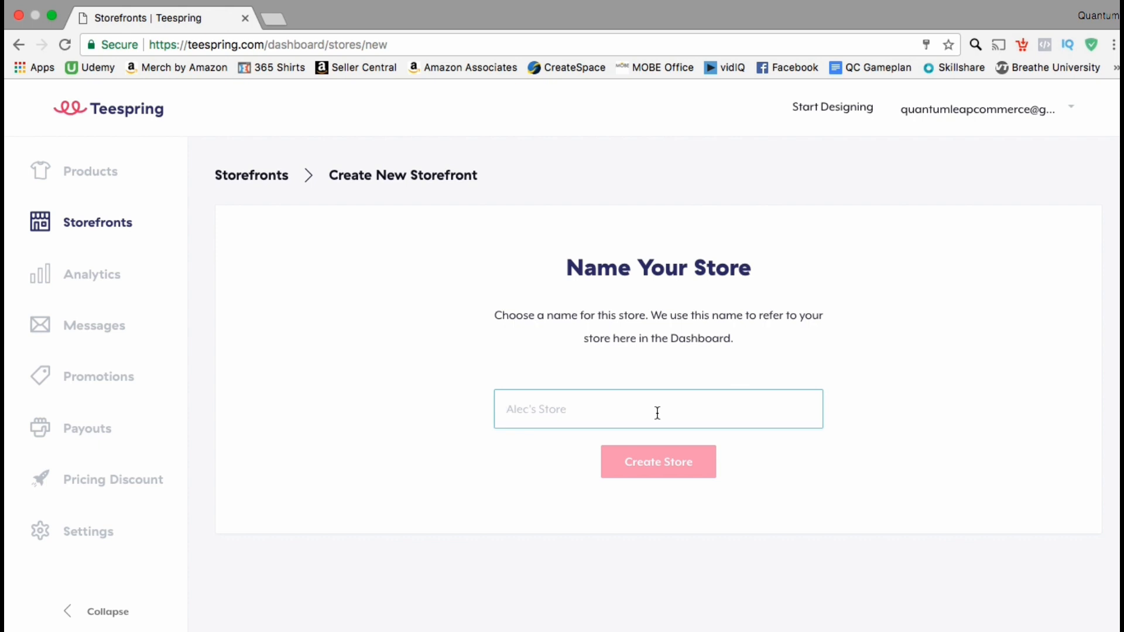
text(Quantum T)
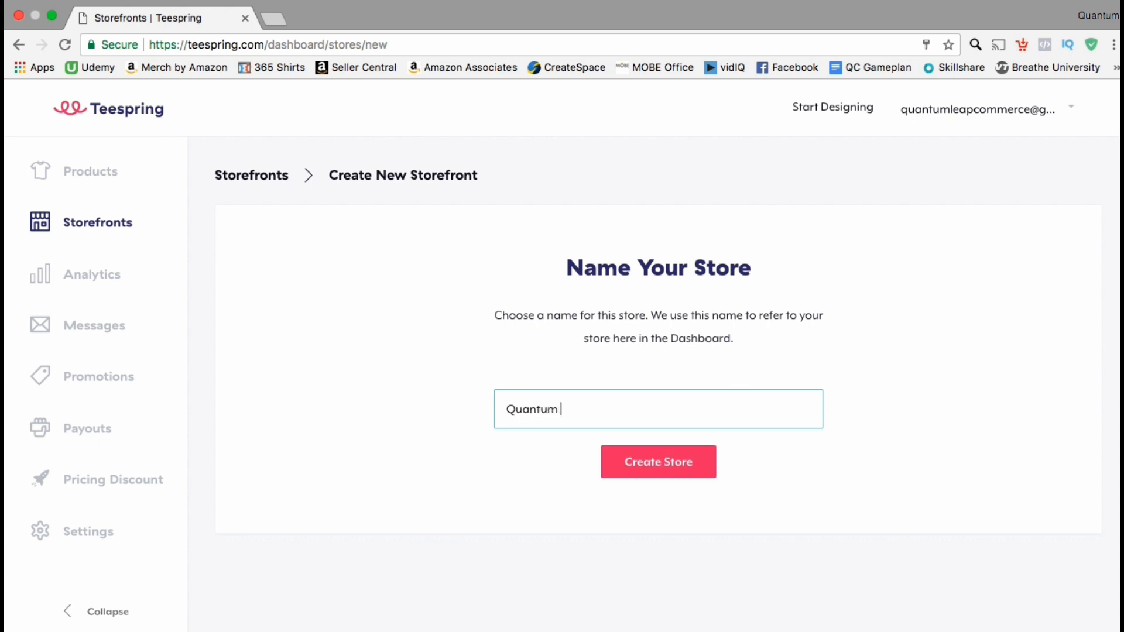
text(-Shirts)
click(678, 461)
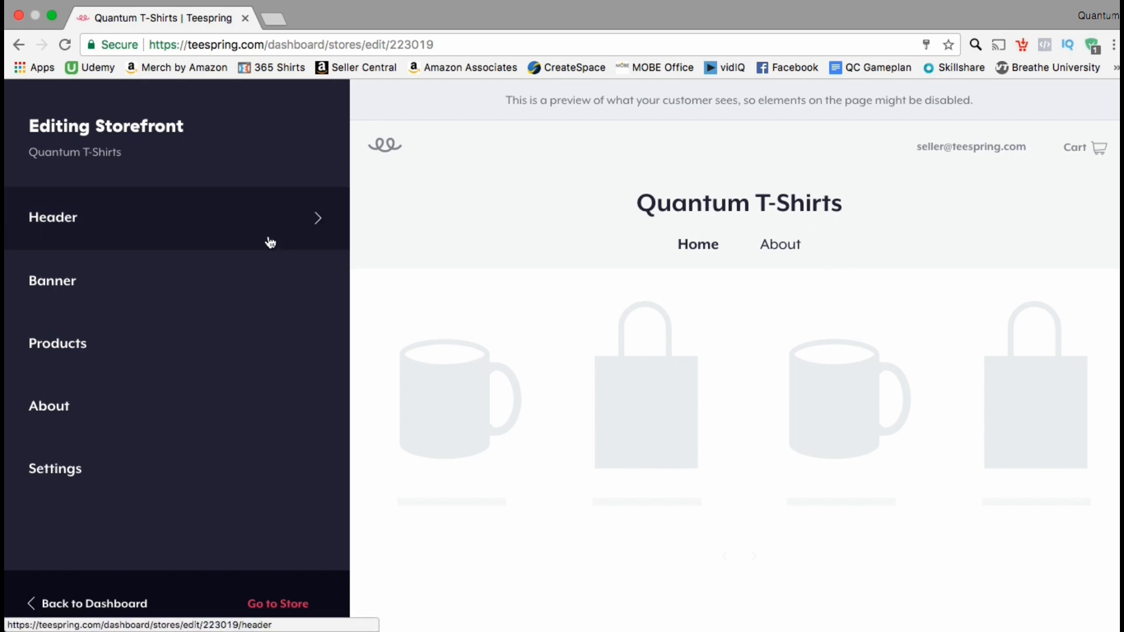
Step: Set the header's store identity to a logo and upload the "Quantum Courses Logo" copy PNG from the Quantum Courses folder
click(270, 242)
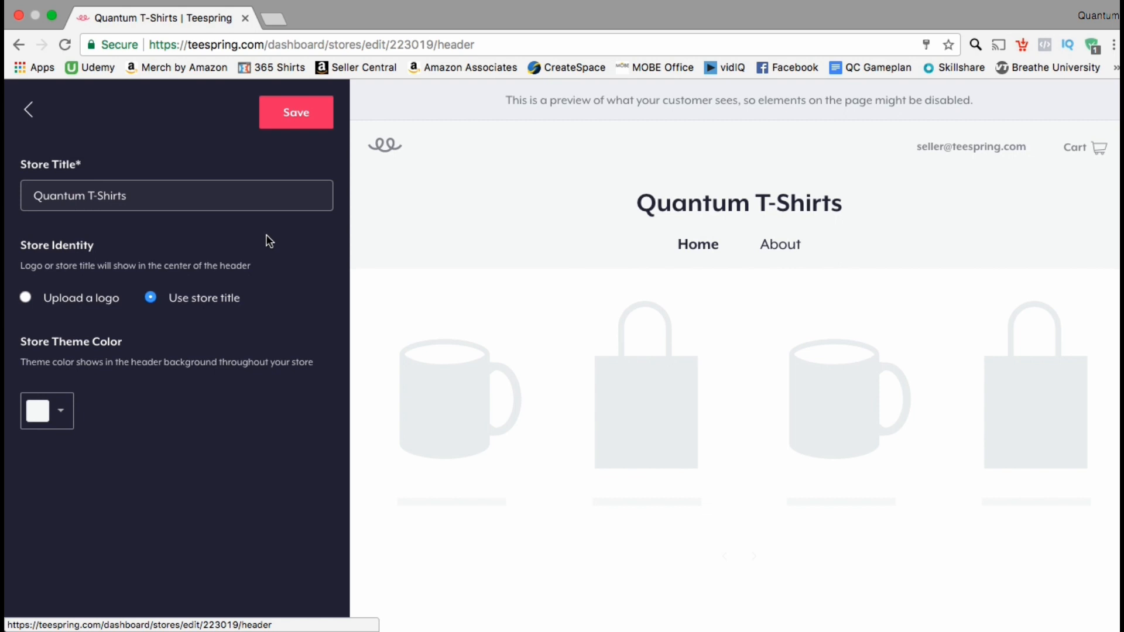
click(26, 298)
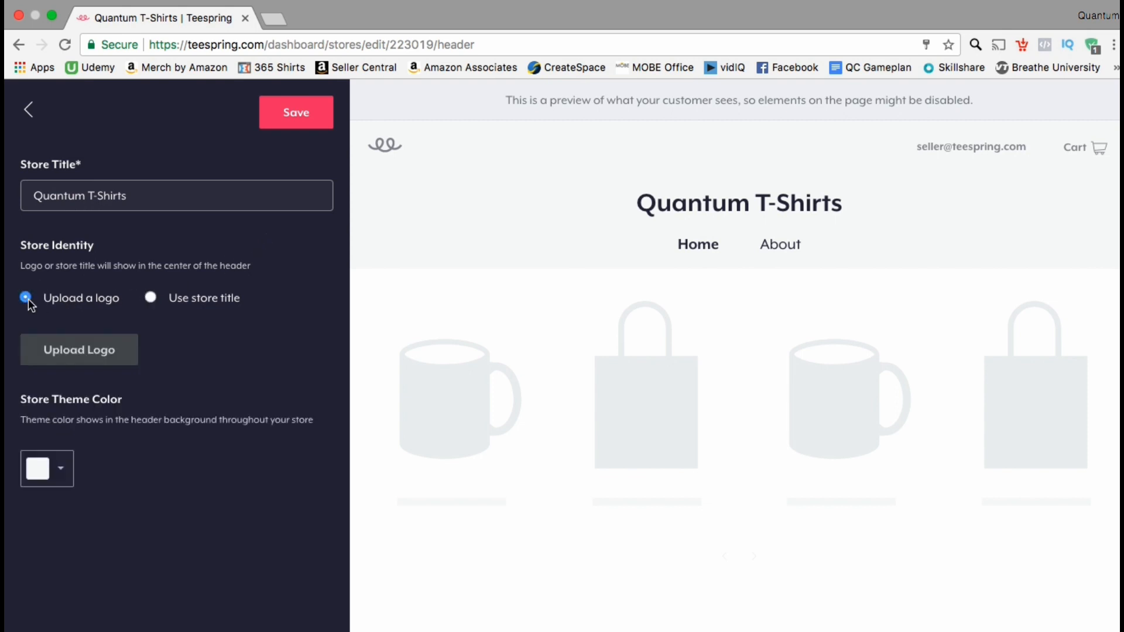
click(61, 350)
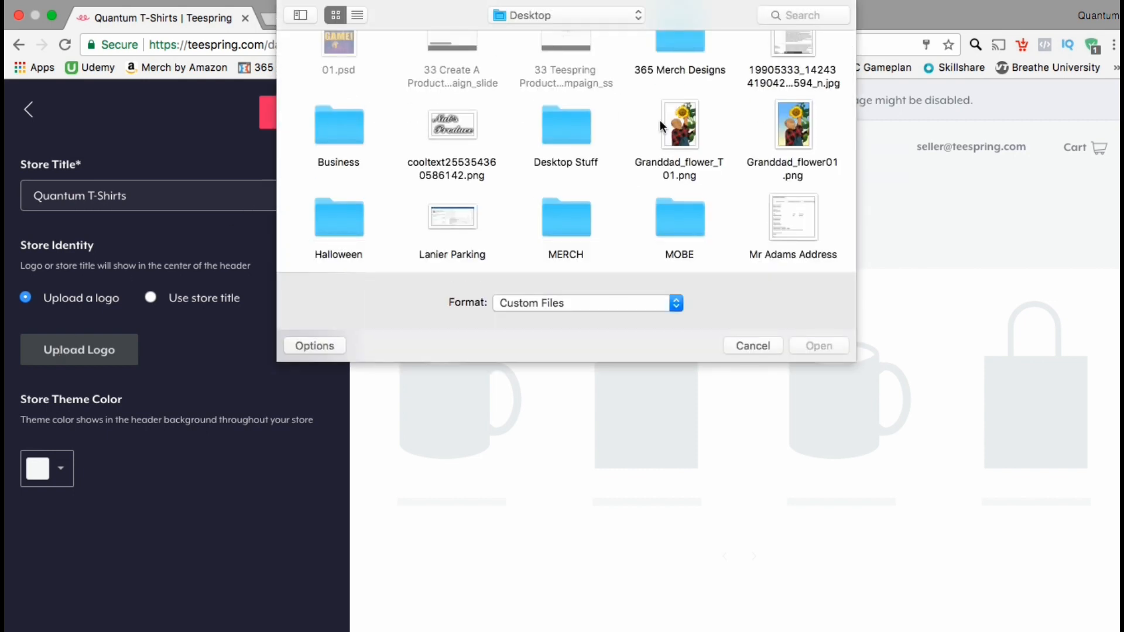
scroll(659, 121, down, 5)
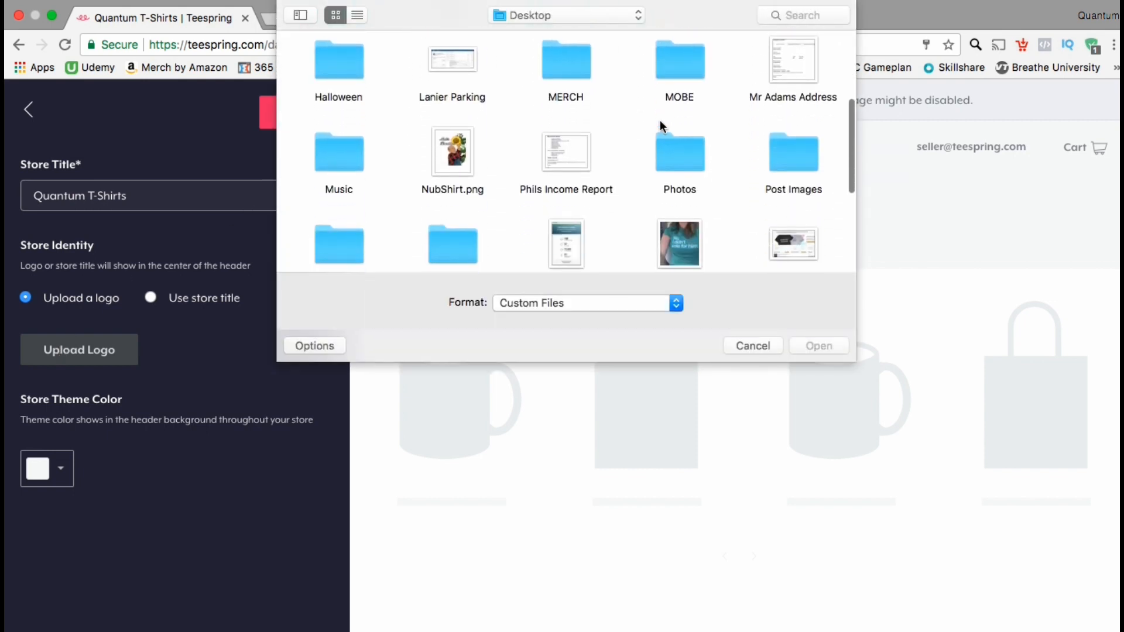
scroll(659, 121, down, 7)
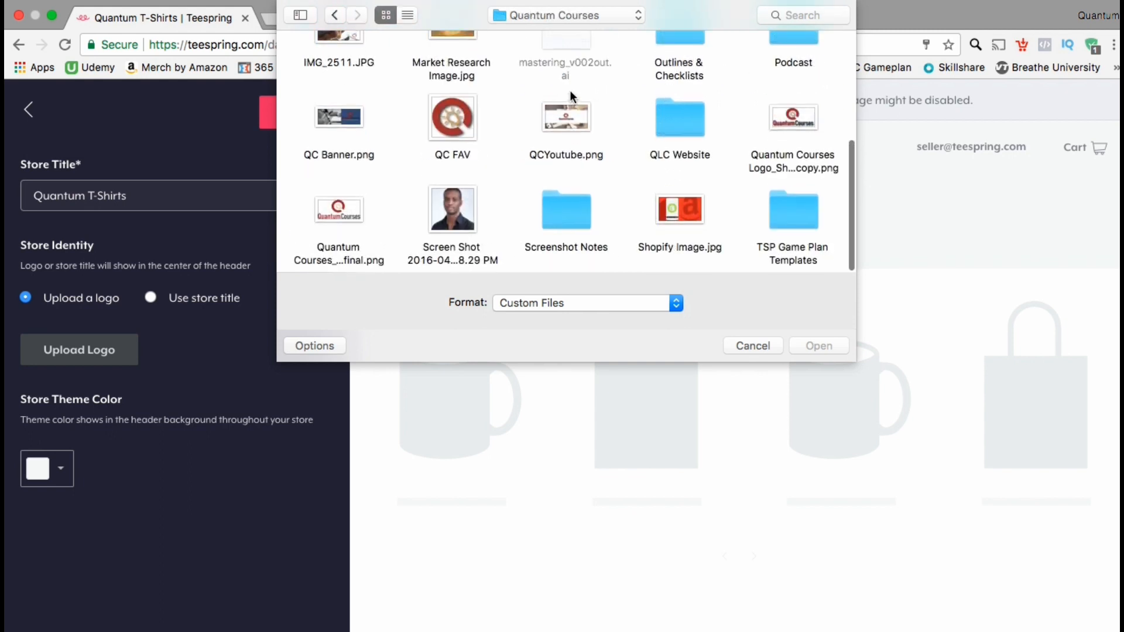
scroll(570, 90, up, 2)
double_click(796, 165)
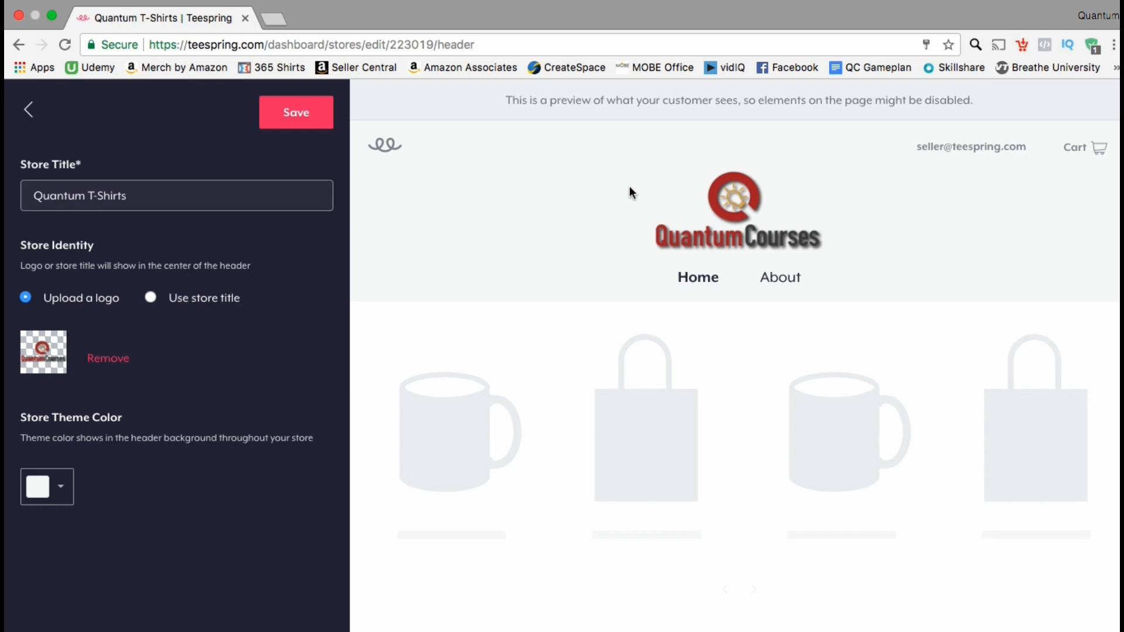
Step: Set the store theme color to a medium grey and save the header
click(59, 492)
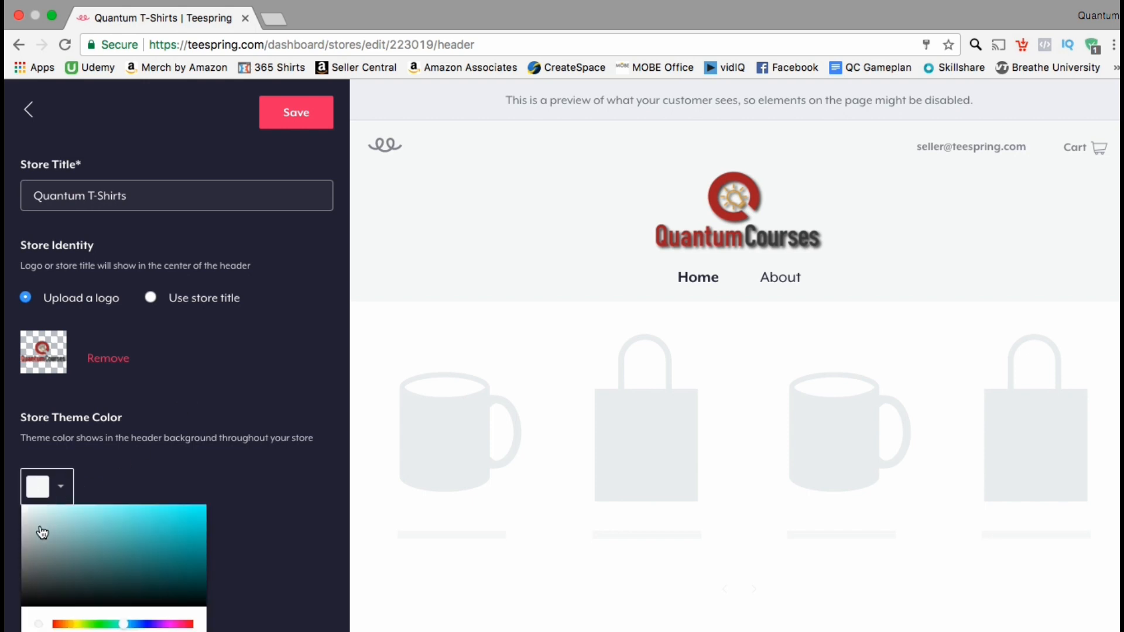
click(39, 561)
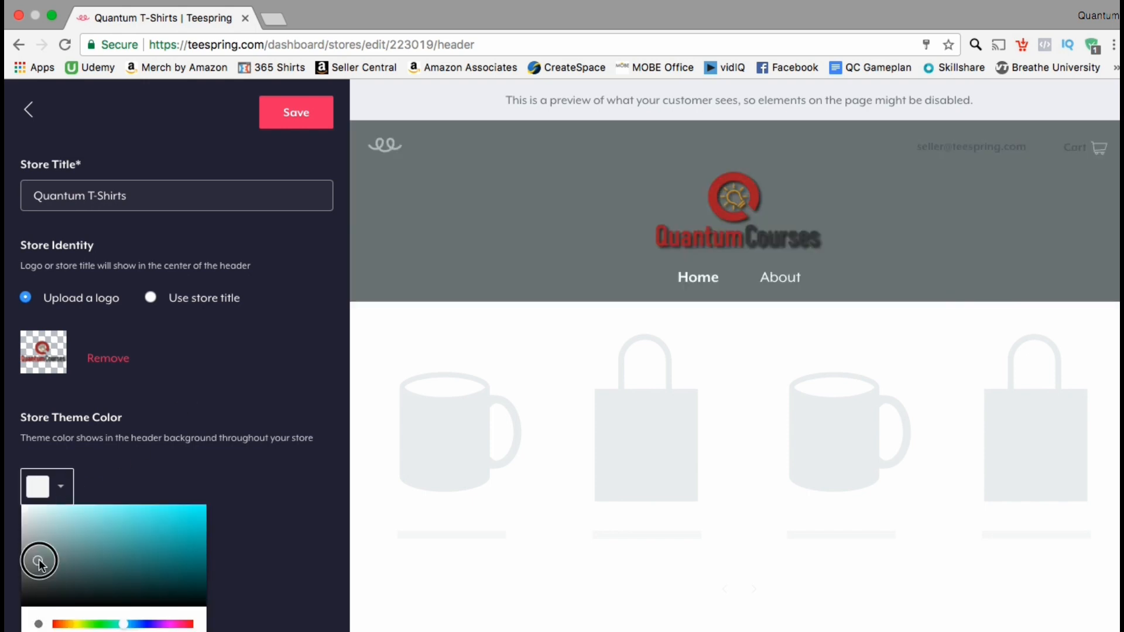
mouse_move(38, 561)
mouse_down()
mouse_move(33, 572)
mouse_move(32, 527)
mouse_move(33, 554)
mouse_up()
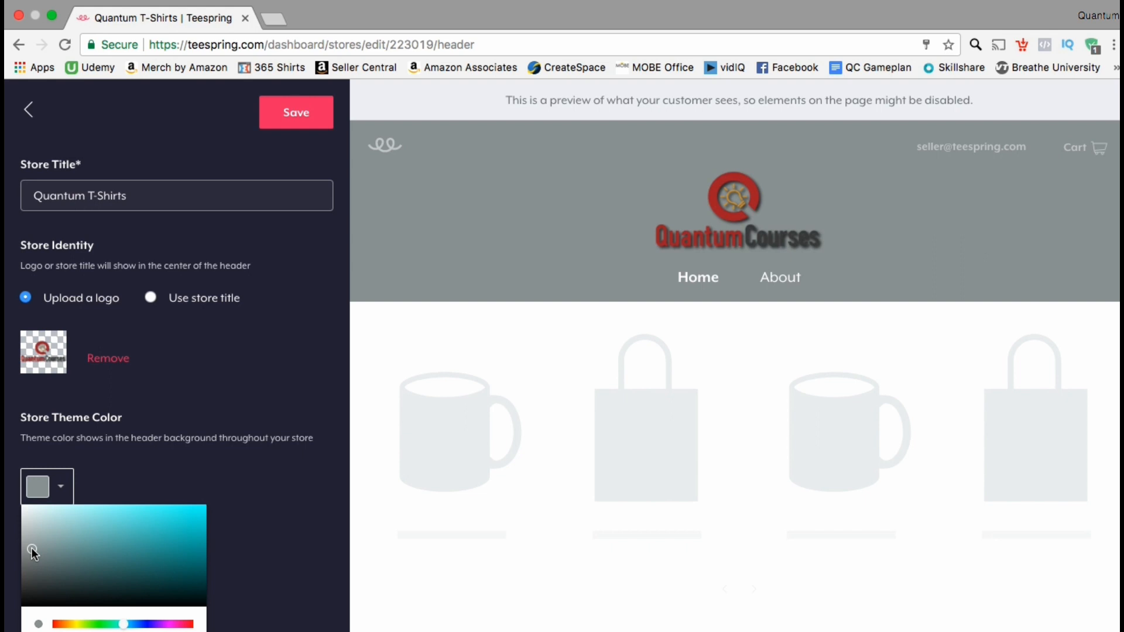
click(201, 419)
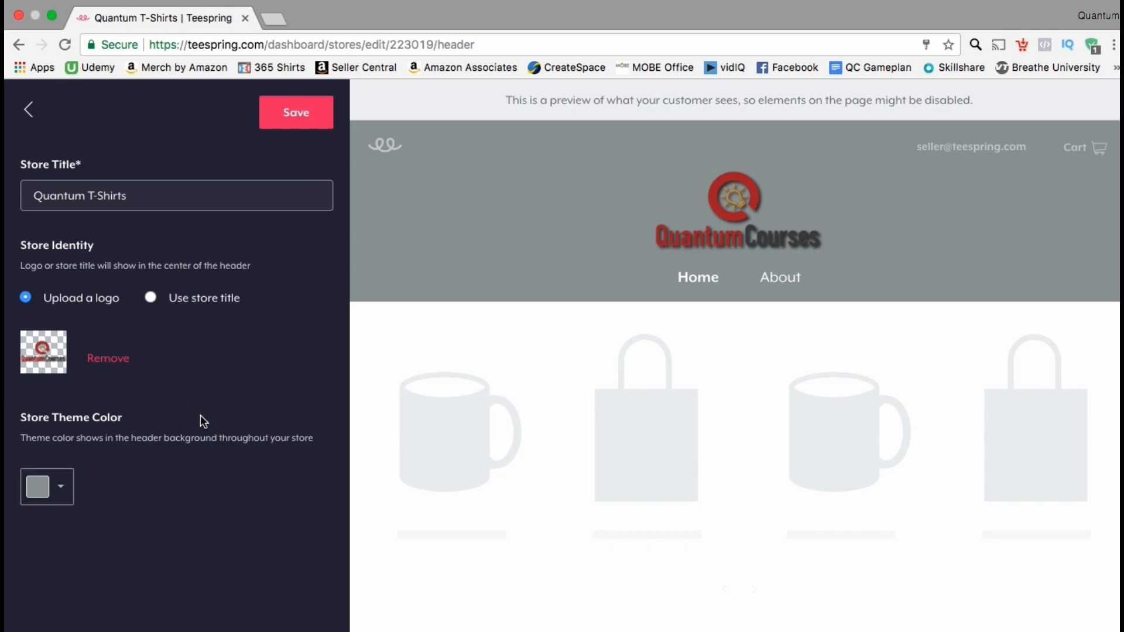
click(287, 119)
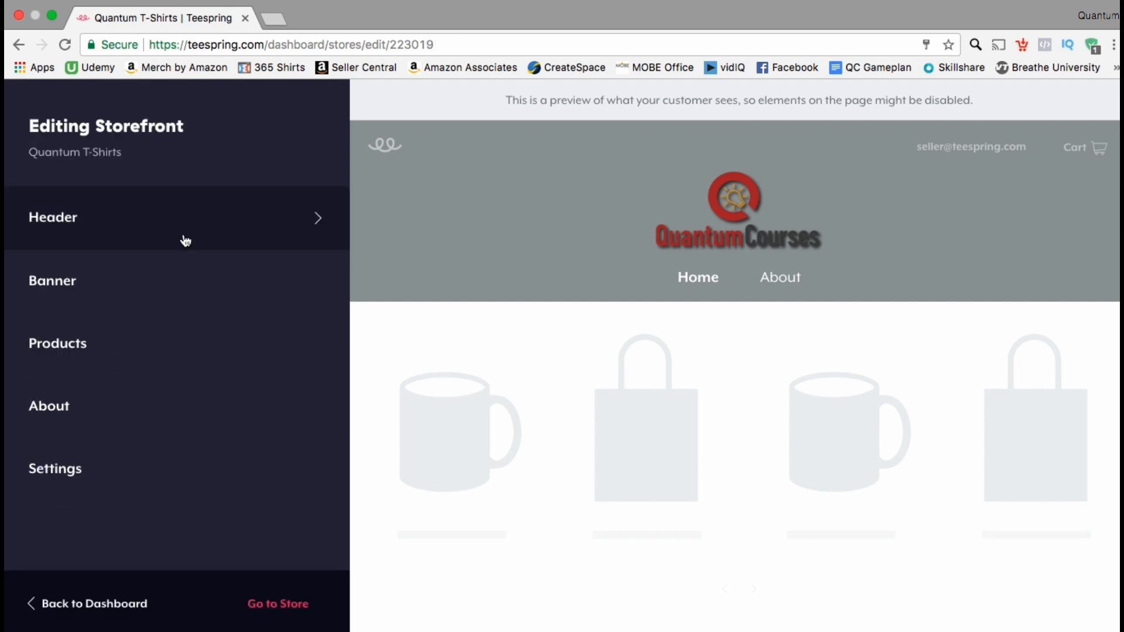
Step: Open the storefront's banner settings and load Canva in a new browser tab
click(134, 290)
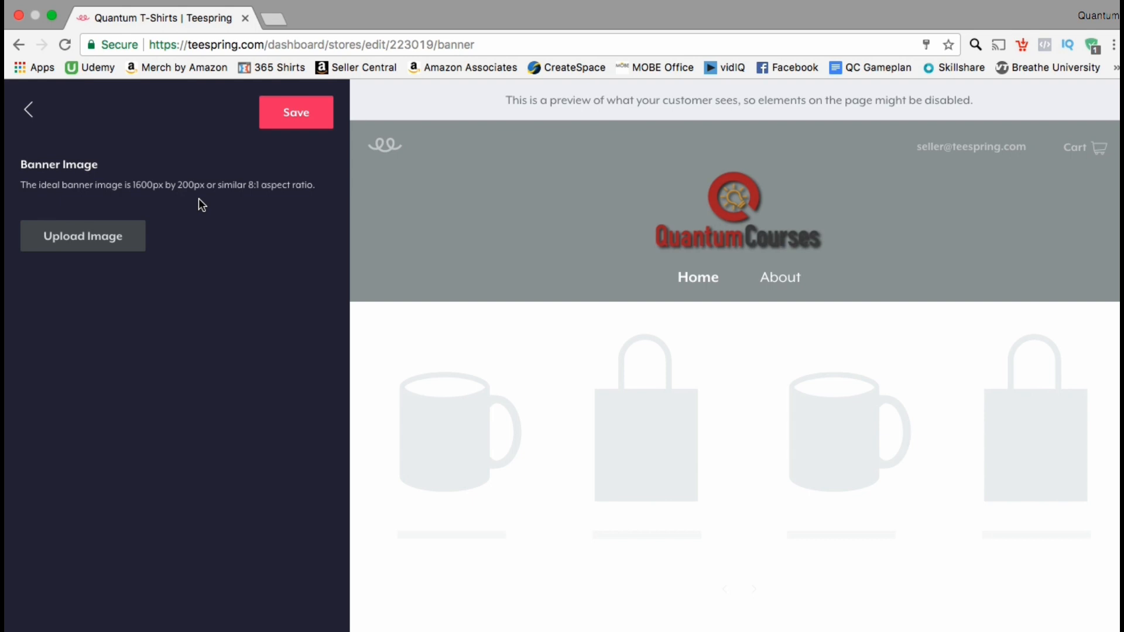
click(277, 21)
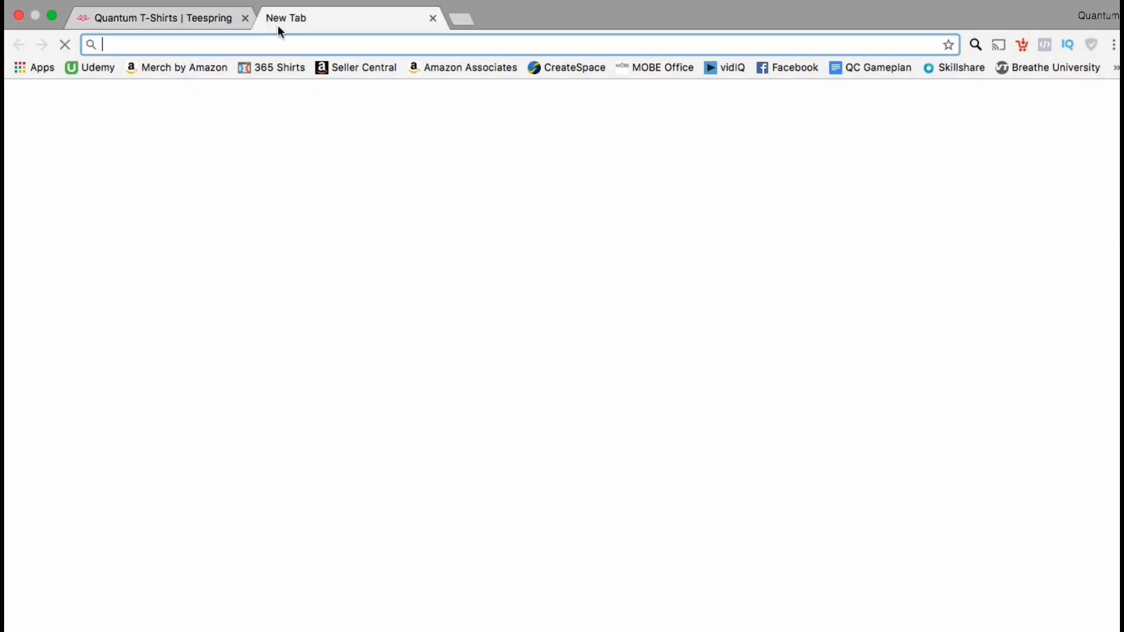
text(canva.com)
key(Return)
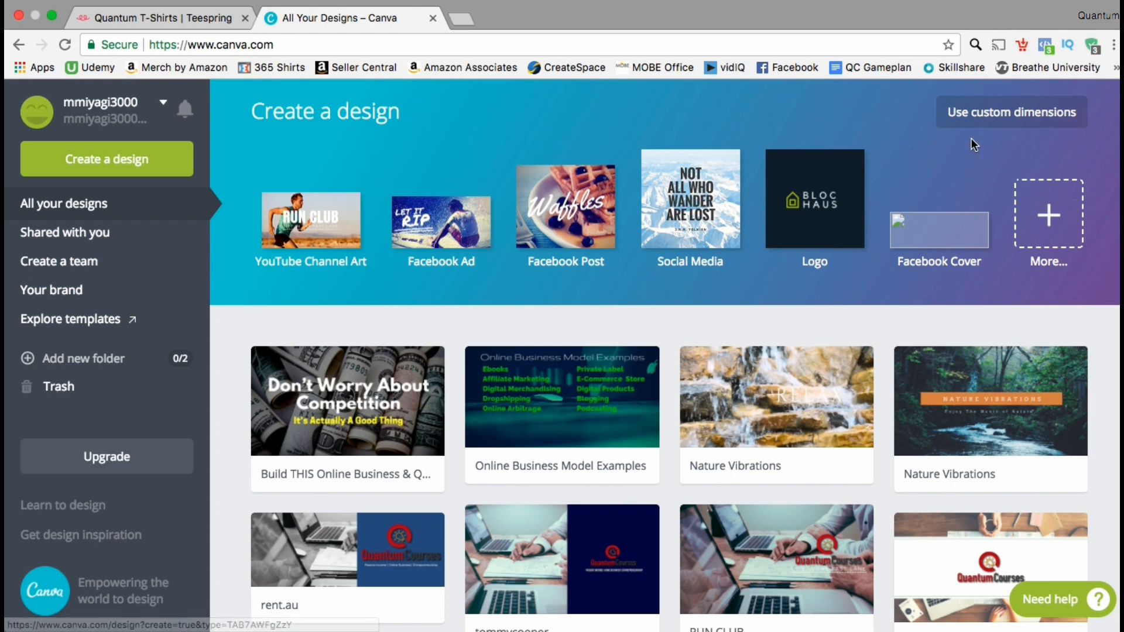
Step: Create a custom 1600 x 200 px design and apply the single full-width image layout
click(979, 125)
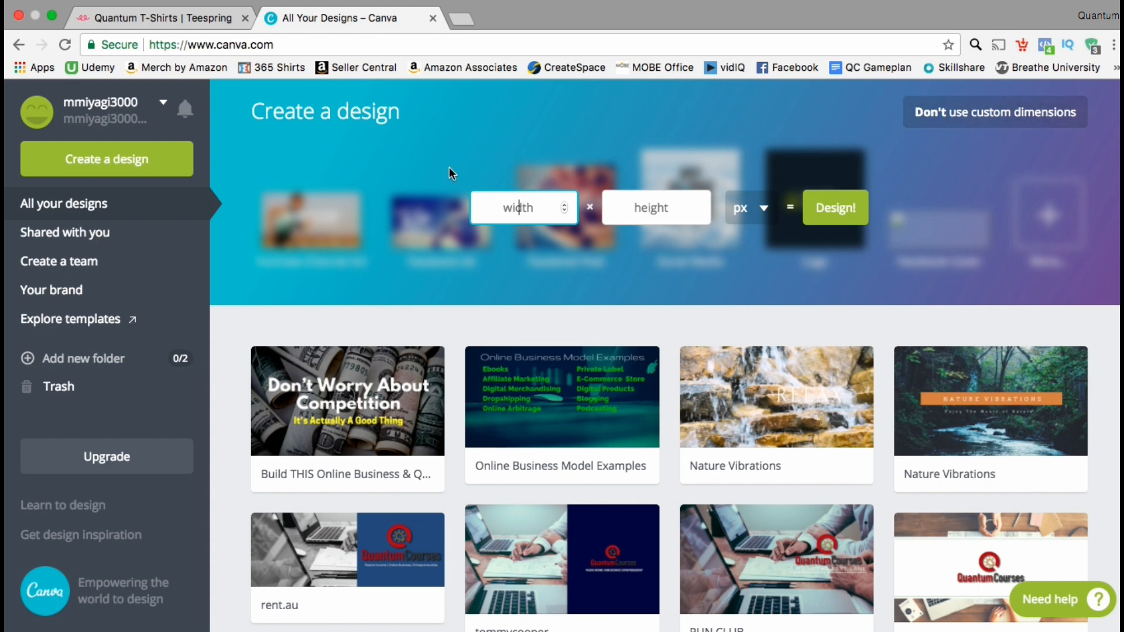
text(1600)
click(635, 207)
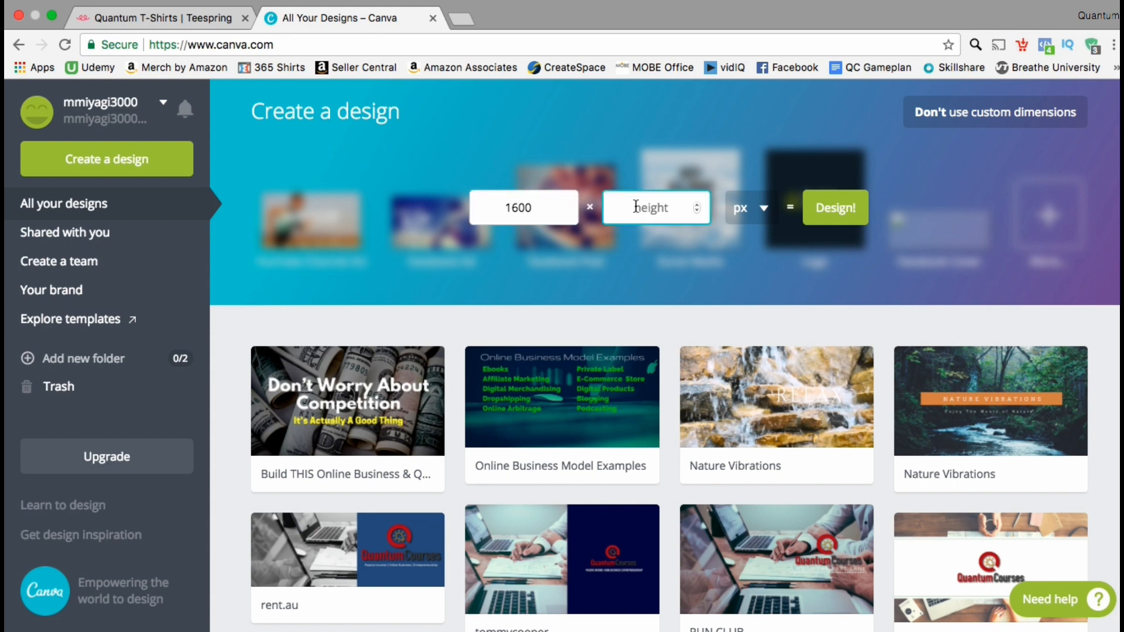
text(200)
click(837, 217)
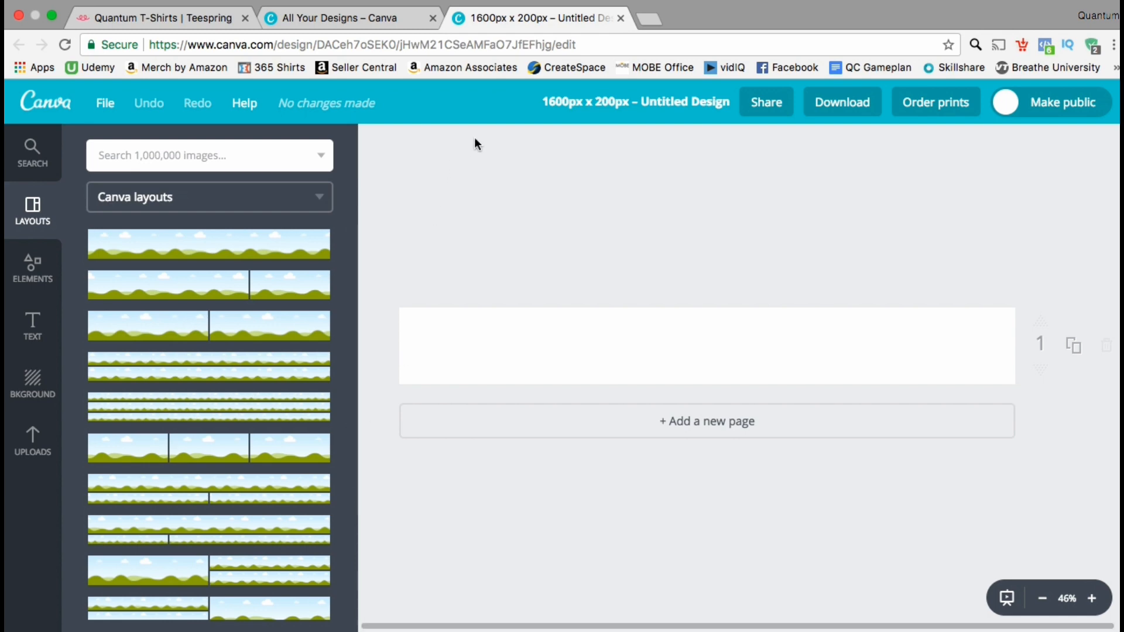
click(318, 257)
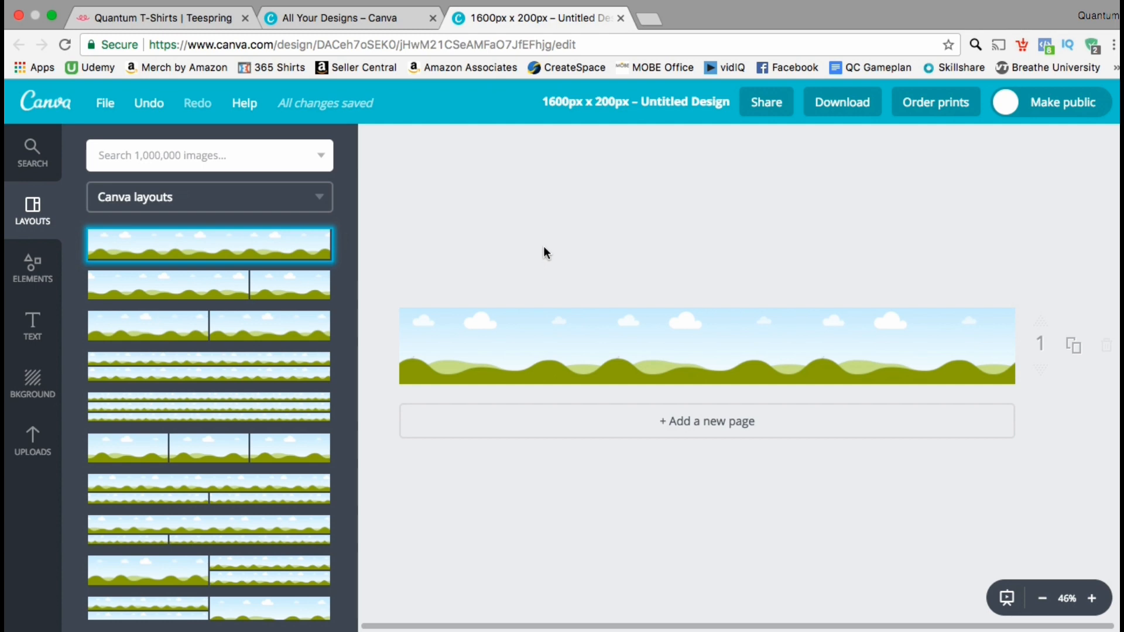
Step: Open pexels.com in a new browser tab and search its free photos for "shirts"
mouse_move(652, 18)
click(656, 19)
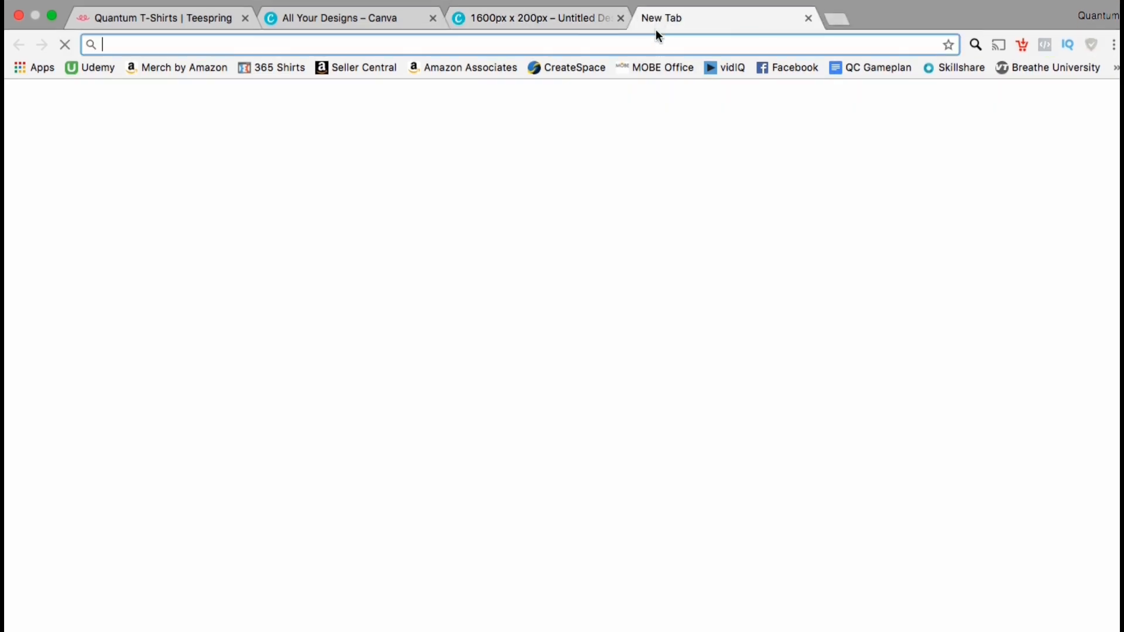
text(pexe)
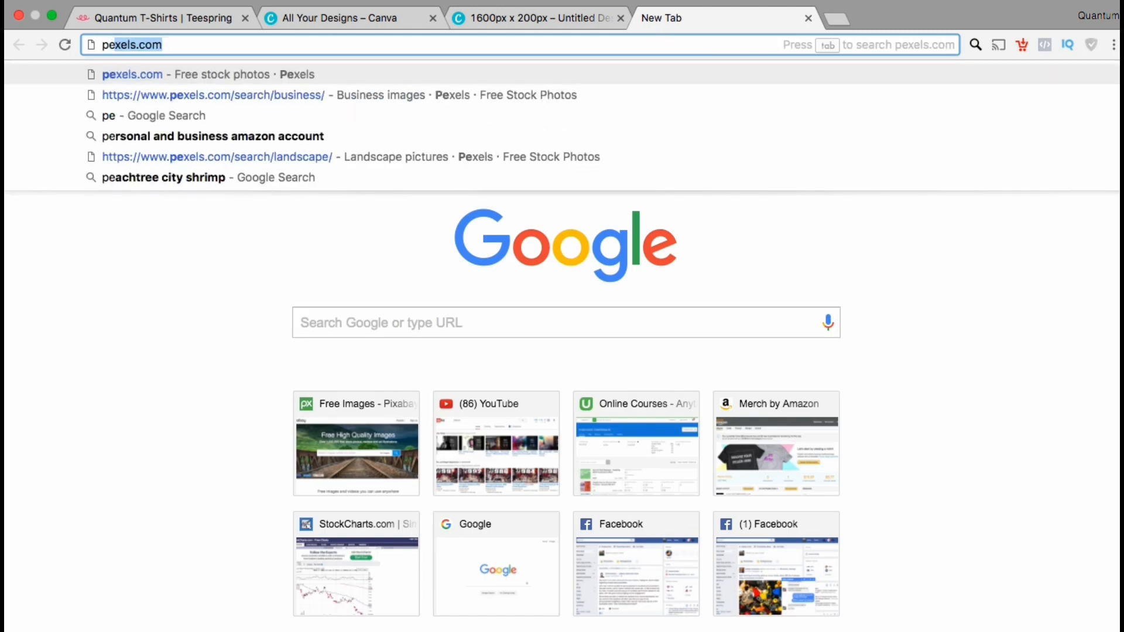
key(BackSpace)
text(ls.co)
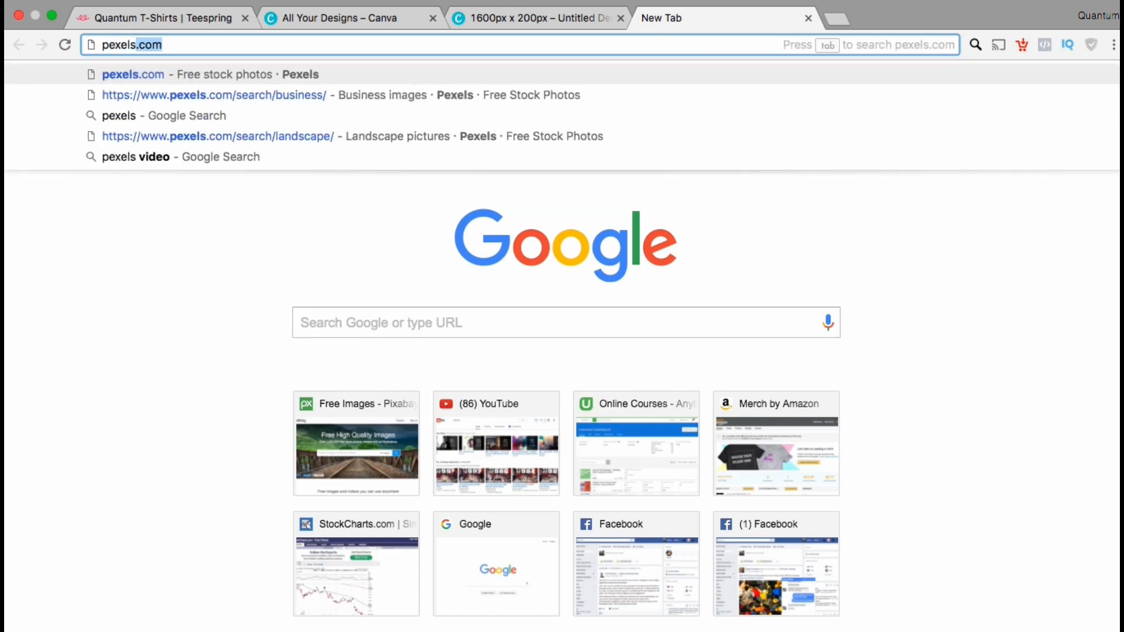
key(Return)
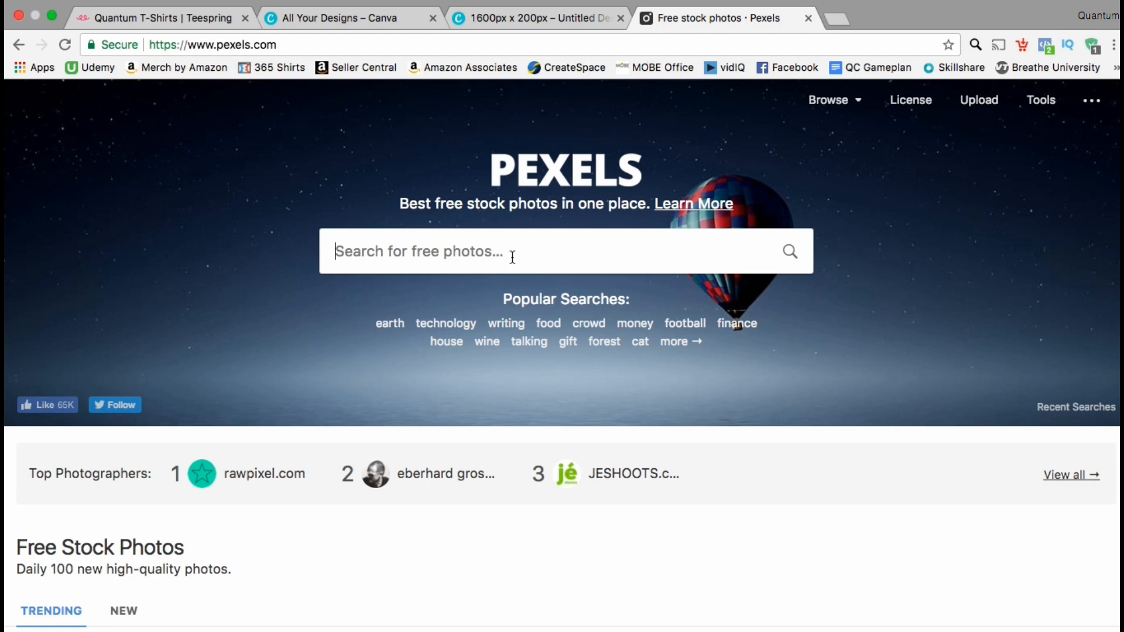
text(shirt)
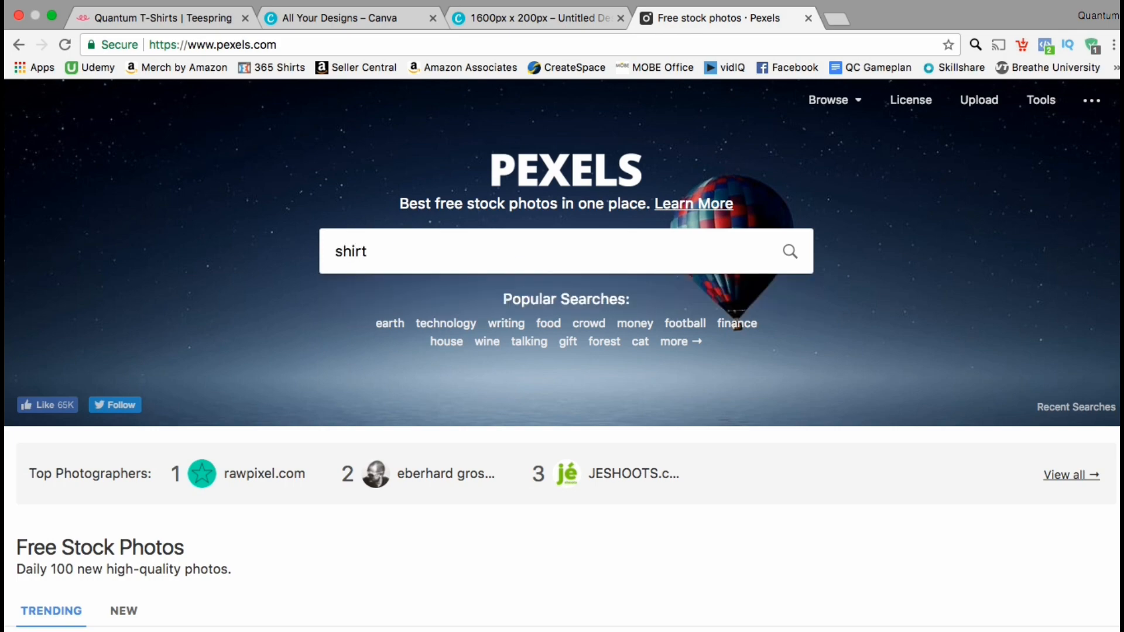
text(s)
key(Return)
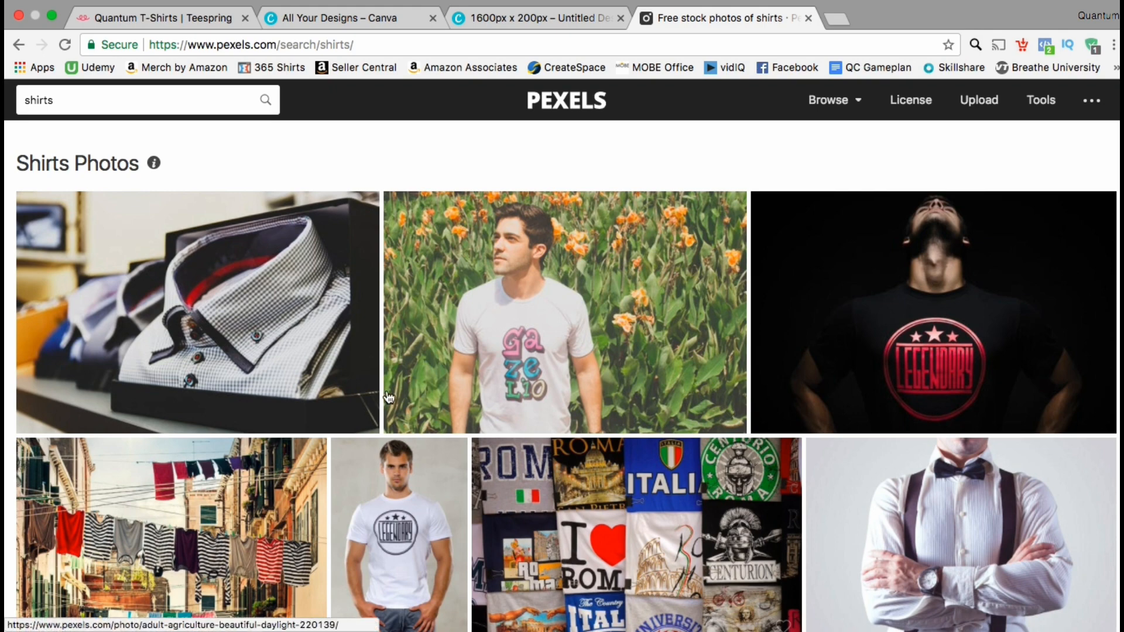
Step: Save the boxed checkered shirt photo to the Desktop as the JPEG image pexels-photo-297933
click(316, 368)
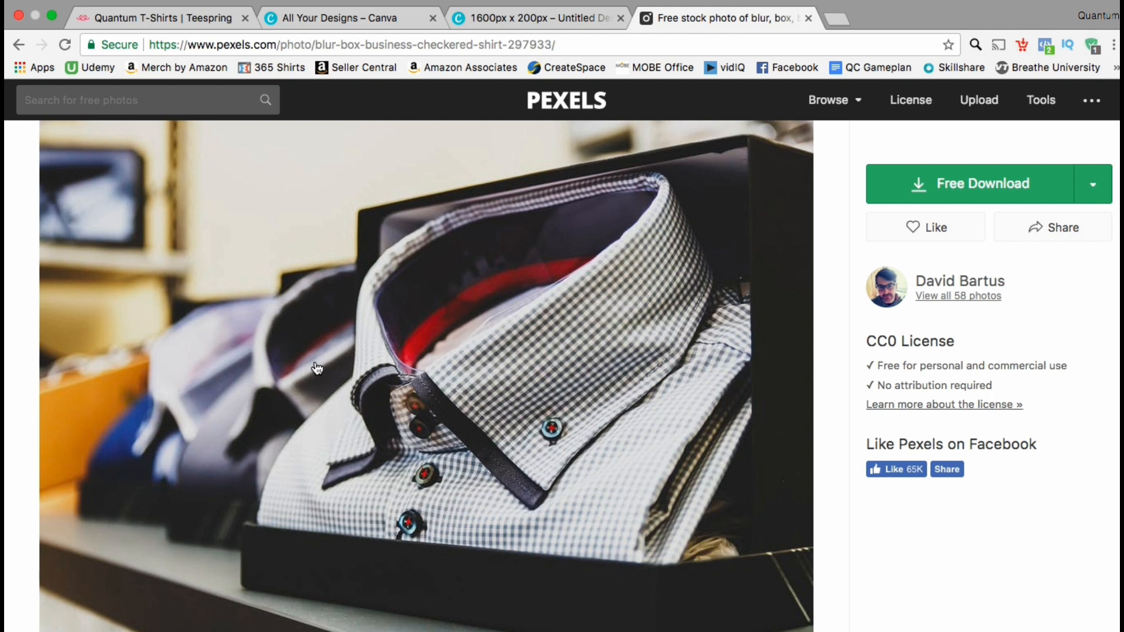
right_click(316, 367)
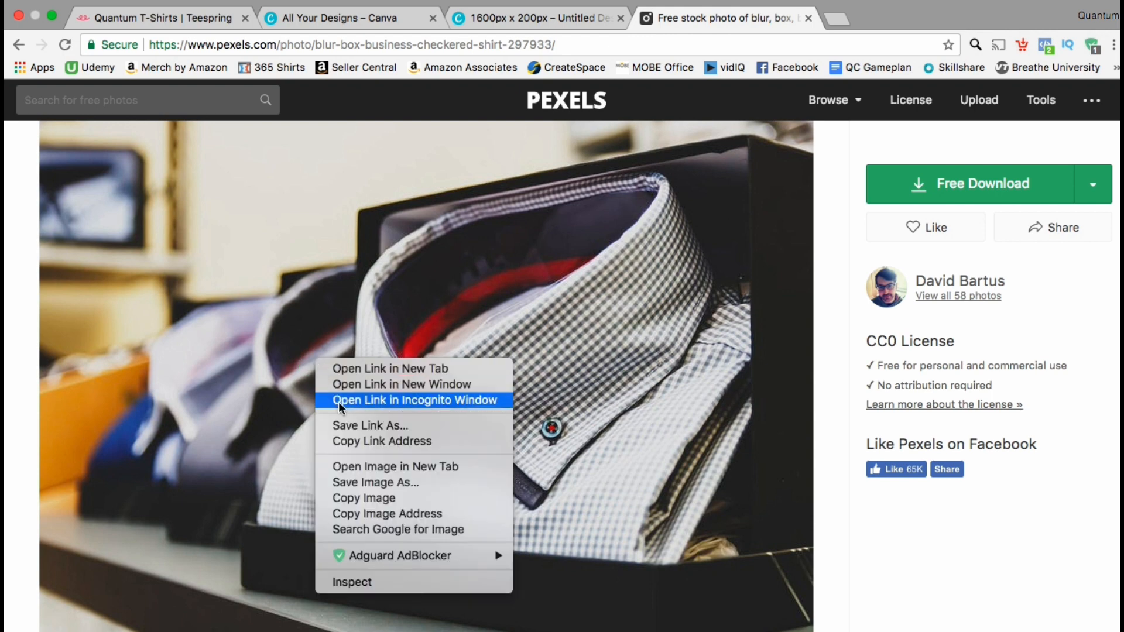
click(355, 483)
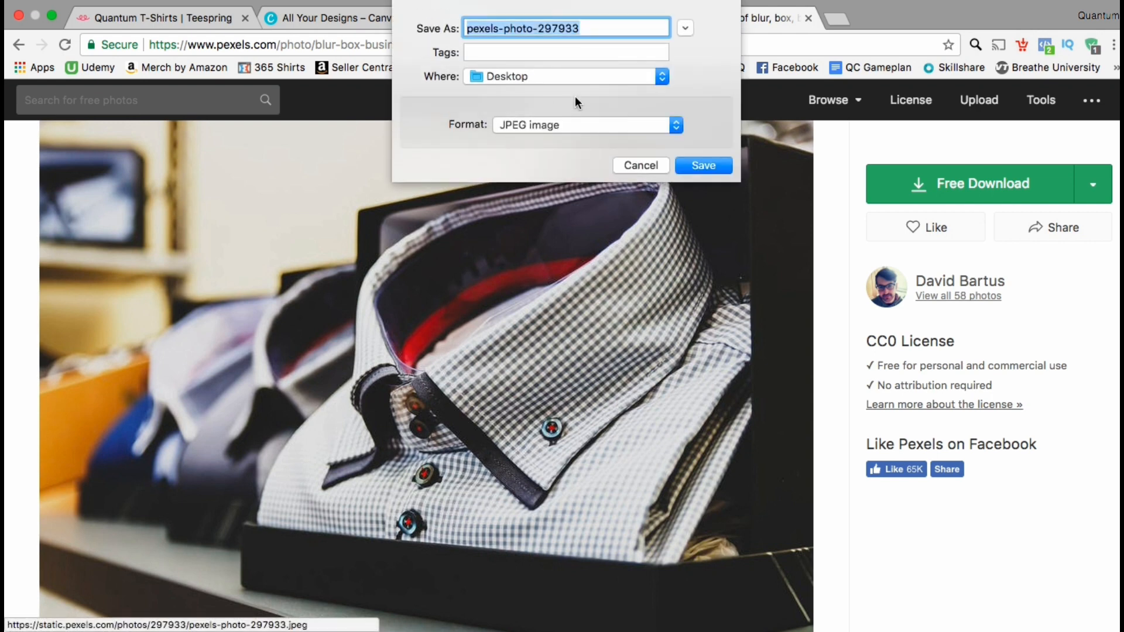
click(689, 160)
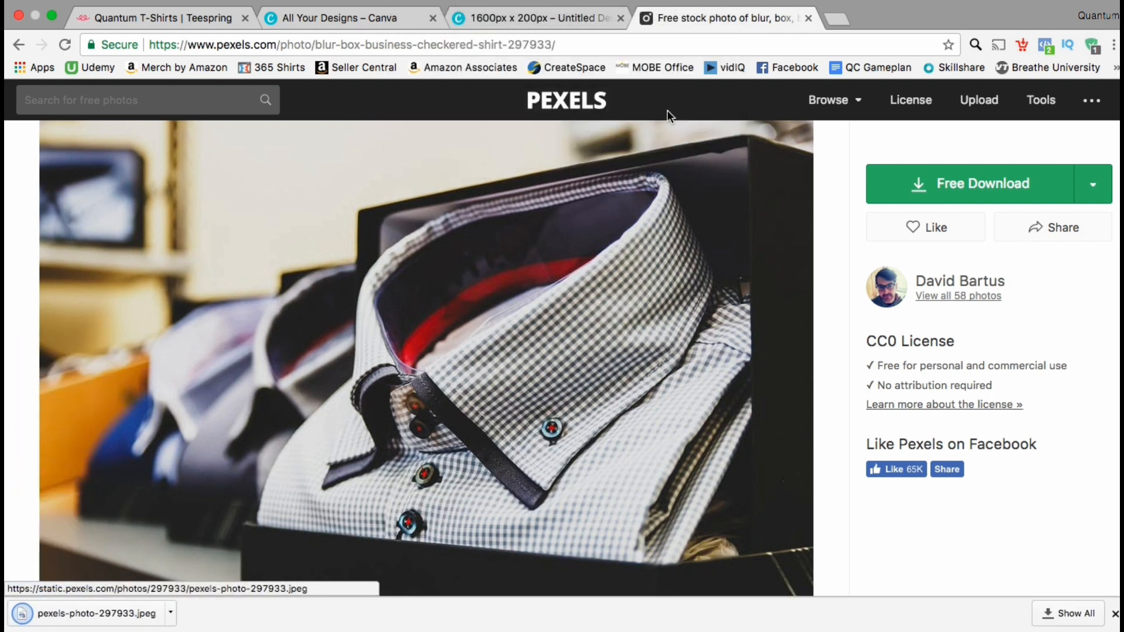
Step: Switch to the Canva banner design and upload the downloaded checkered shirt photo
click(560, 23)
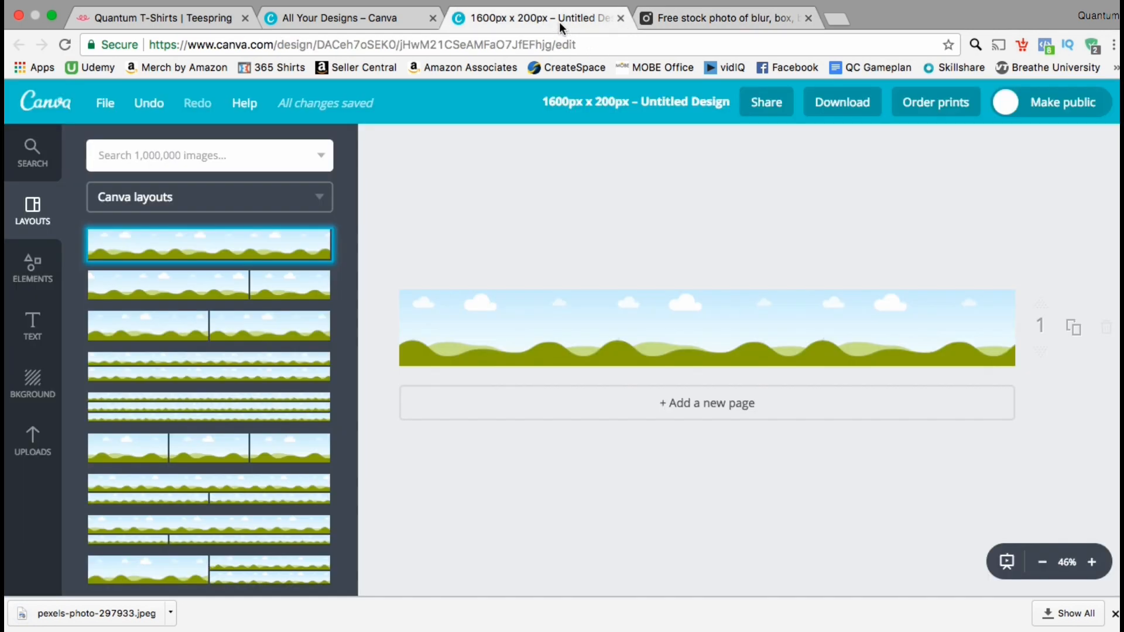
click(631, 314)
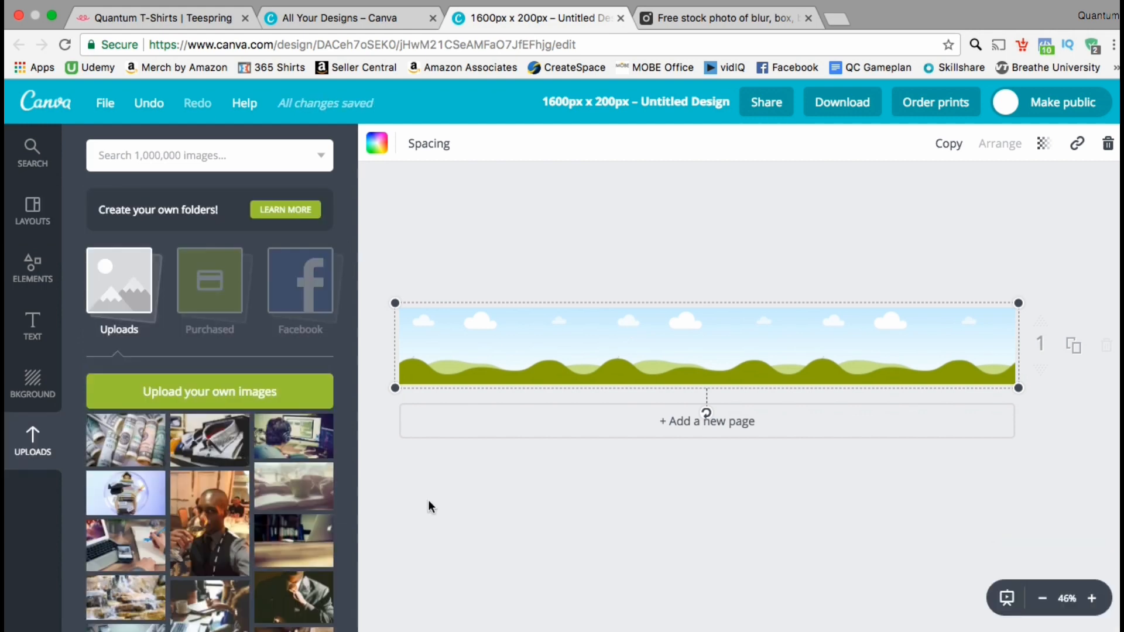
click(316, 402)
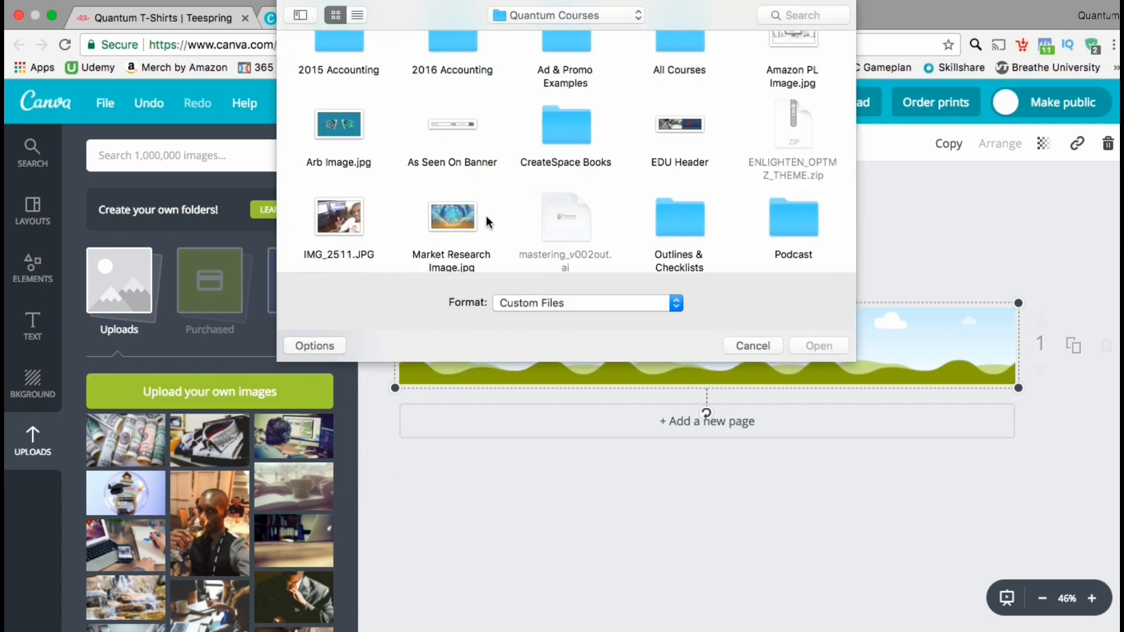
scroll(631, 72, up, 2)
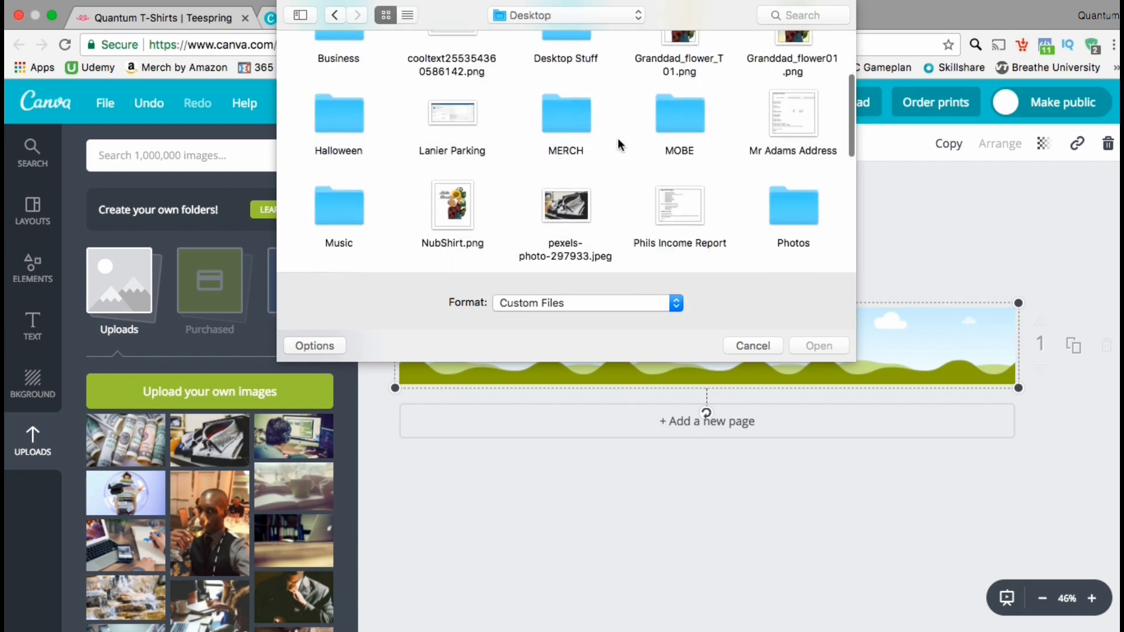
double_click(577, 209)
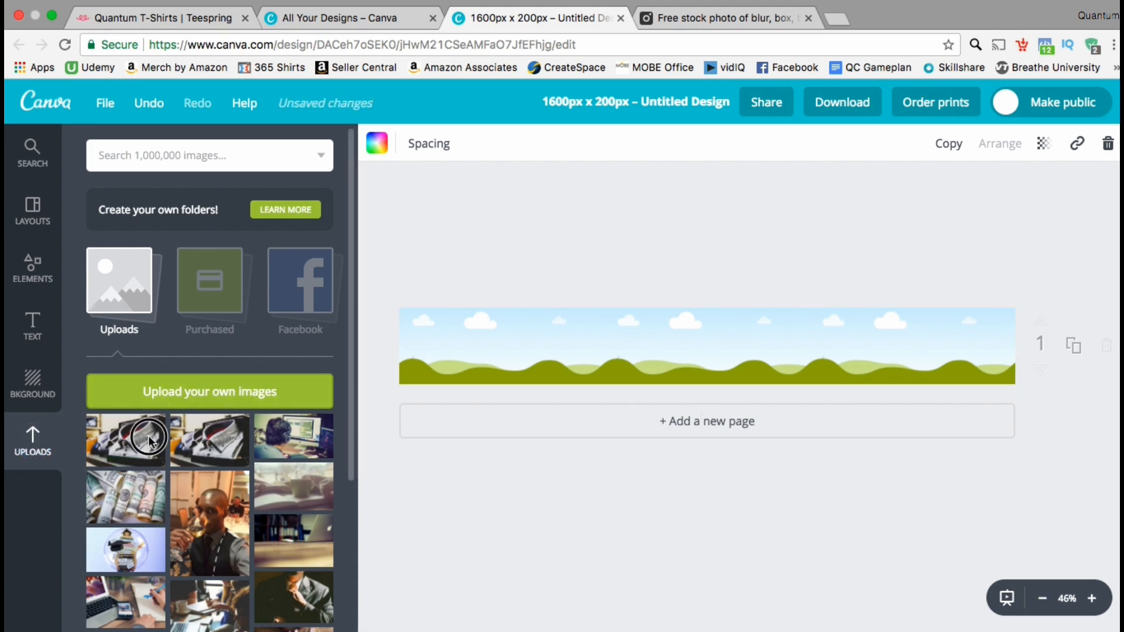
Step: Fill the banner layout with the uploaded shirt photo and shift it upward to frame the collar and upper buttons
drag(150, 441, 484, 352)
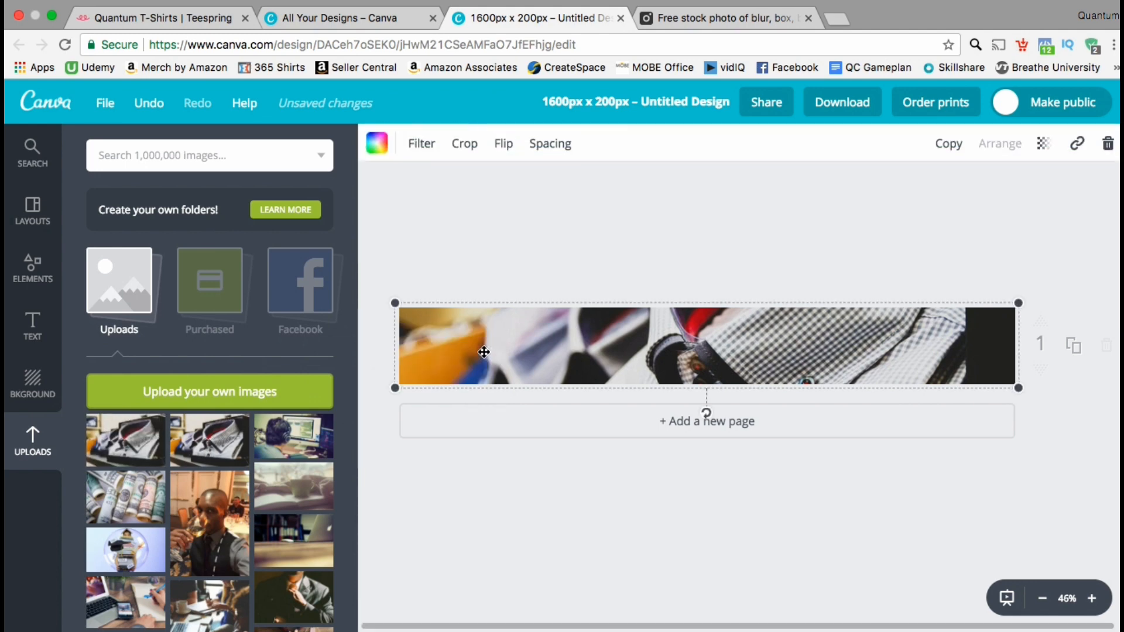
click(600, 356)
double_click(600, 356)
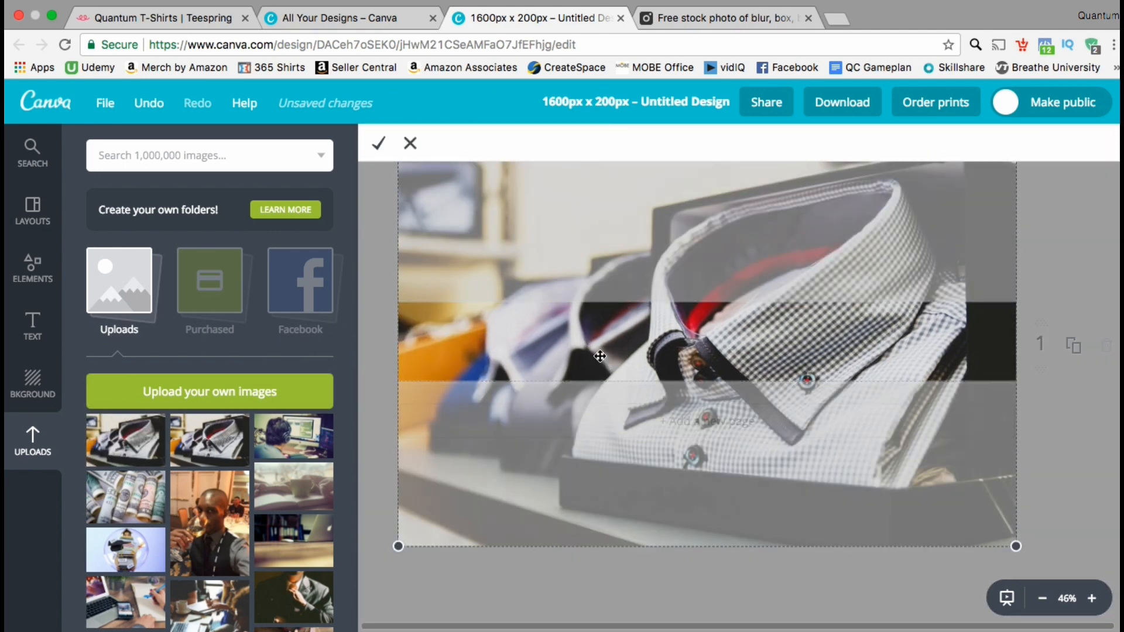
drag(630, 279, 632, 211)
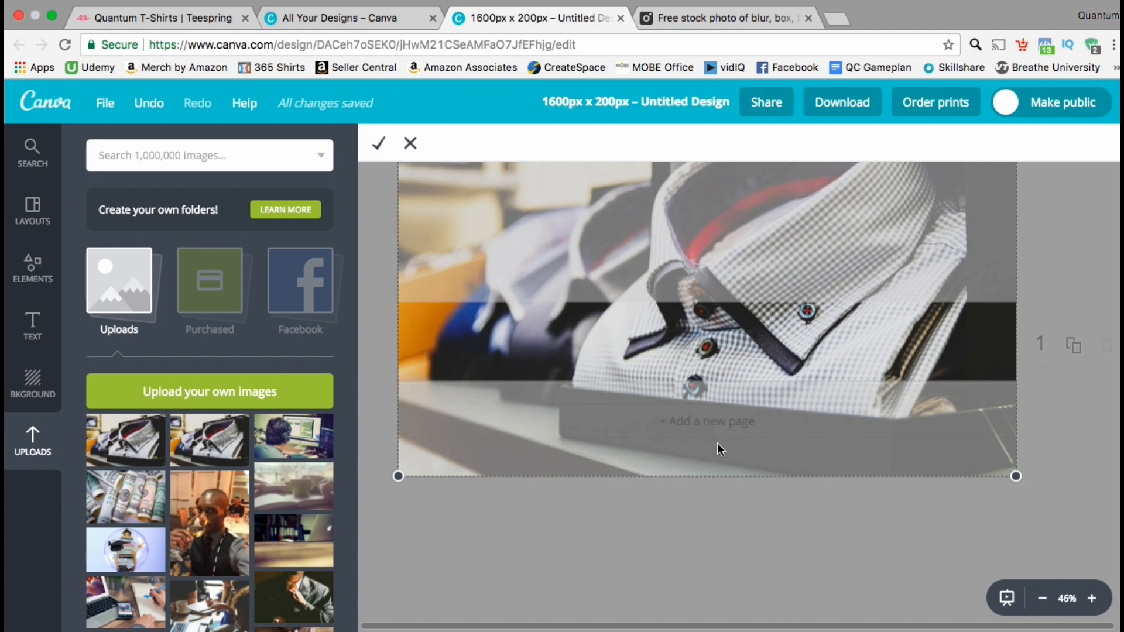
click(379, 145)
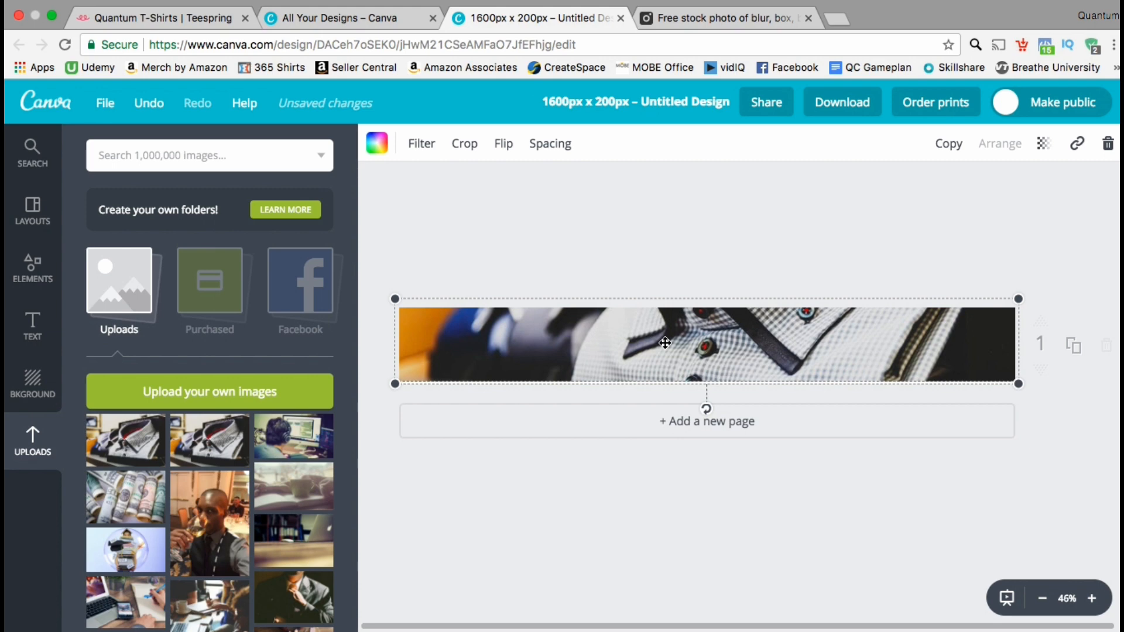
Step: Add the Bare Organics text group to the banner and set its heading's font size to 32
click(40, 334)
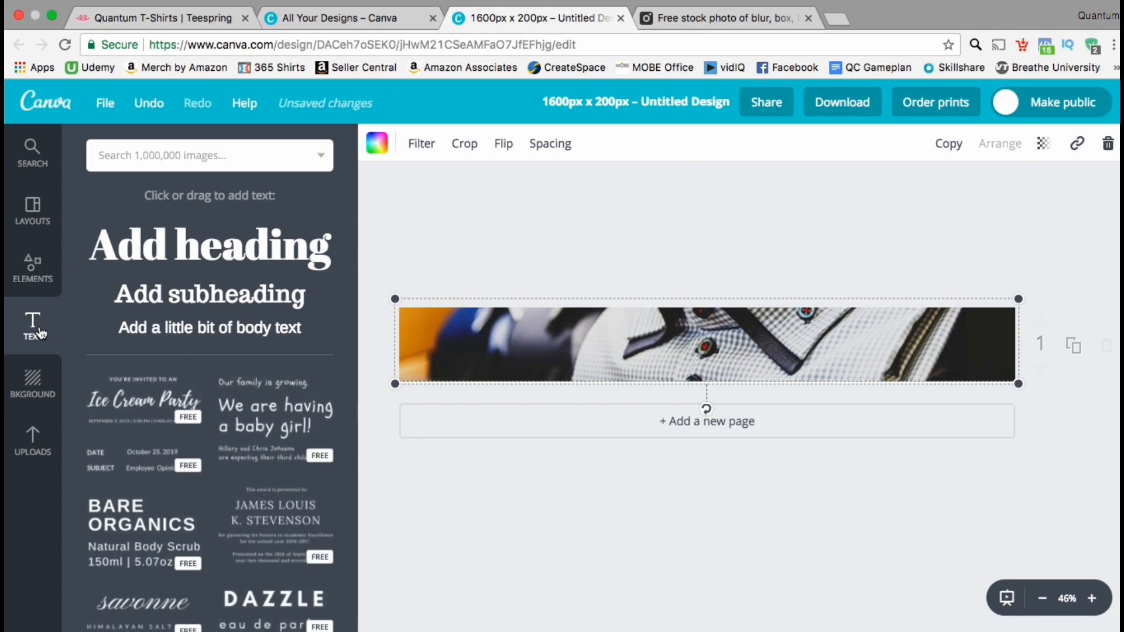
scroll(213, 326, down, 2)
scroll(213, 324, down, 2)
scroll(212, 323, down, 3)
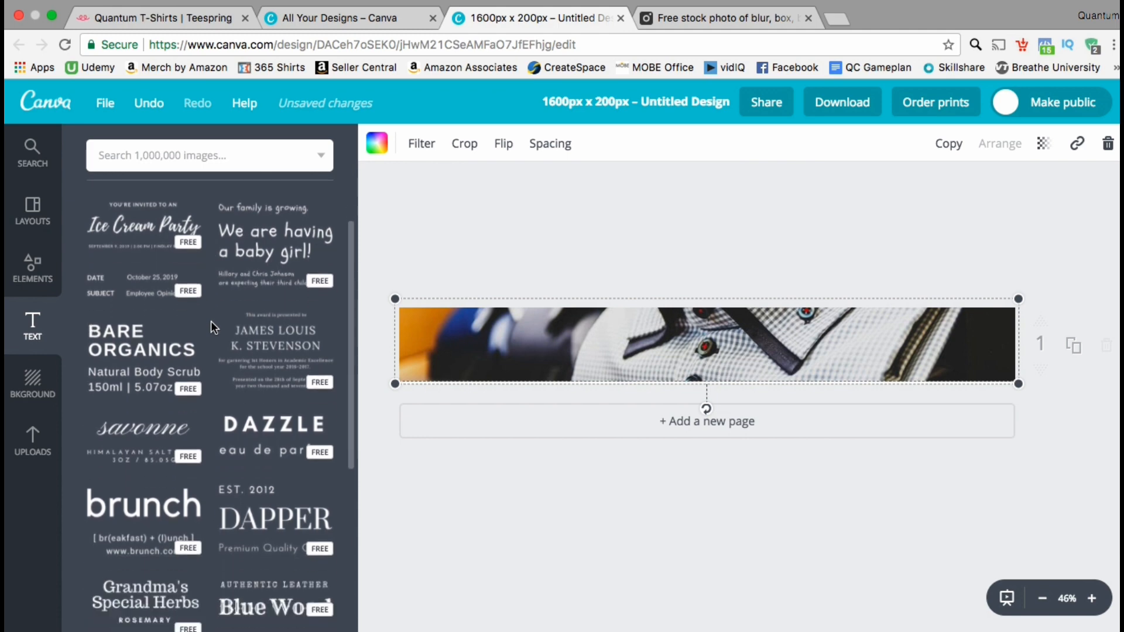
click(151, 354)
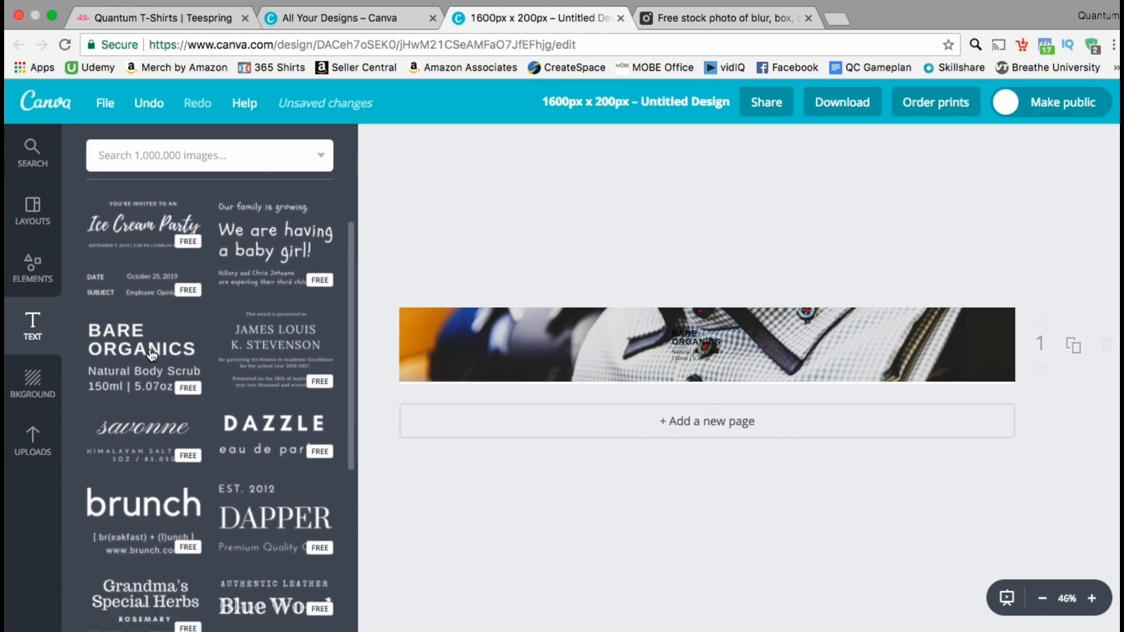
click(683, 335)
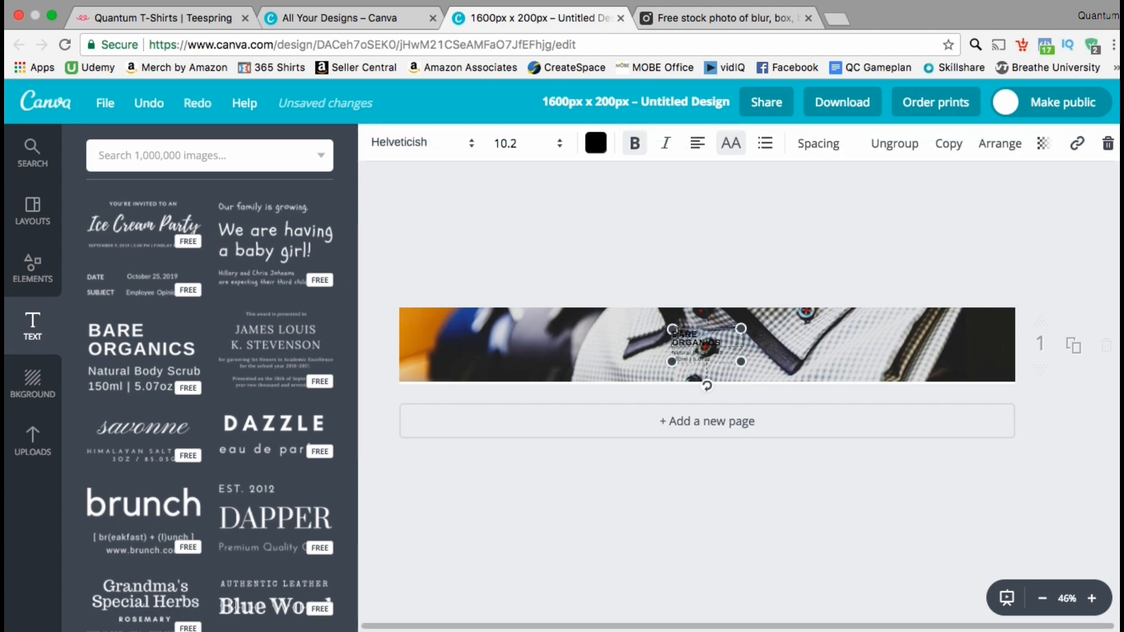
drag(672, 331, 721, 345)
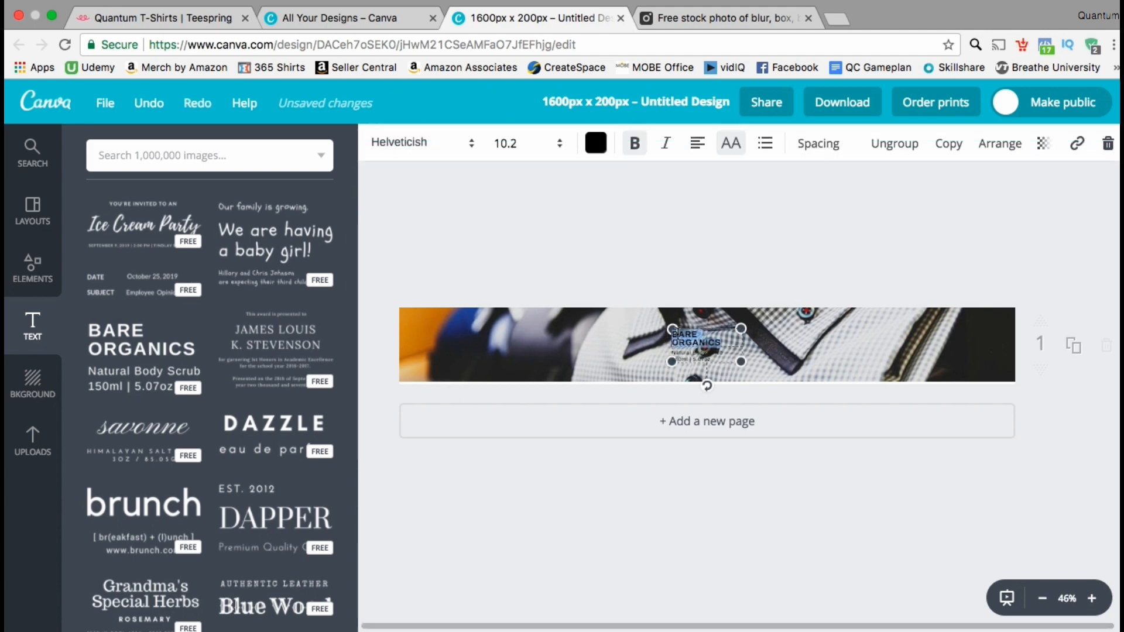
click(559, 150)
click(501, 433)
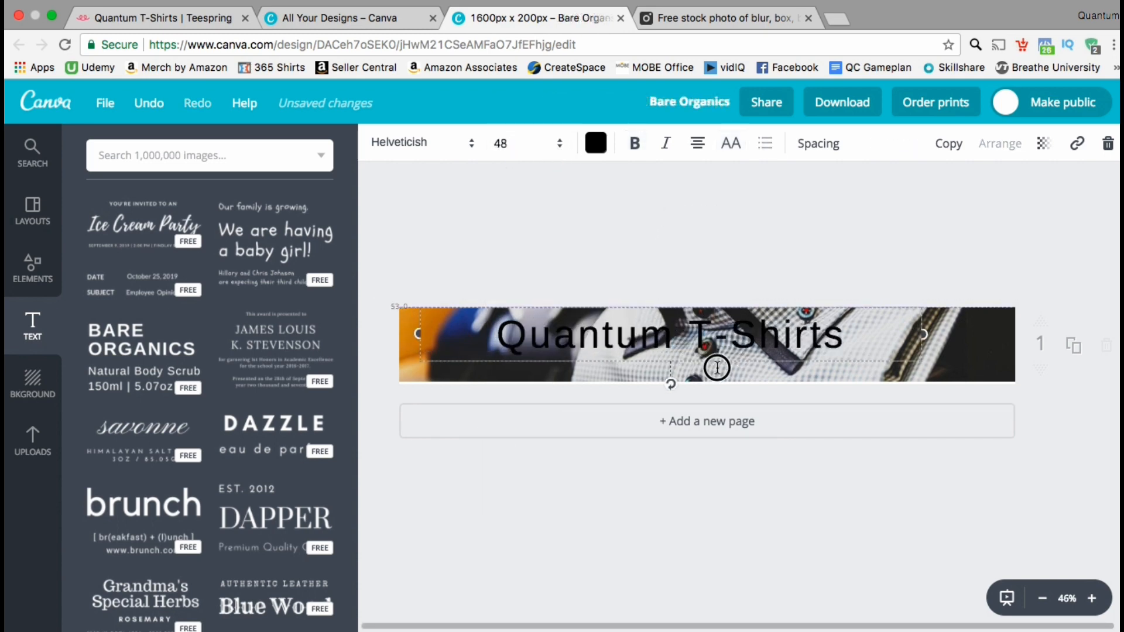
Step: Change the banner text to "Quantum T-Shirts" at size 48 and restyle it in a bold sans-serif font colored white
drag(707, 363, 748, 369)
click(747, 368)
click(452, 146)
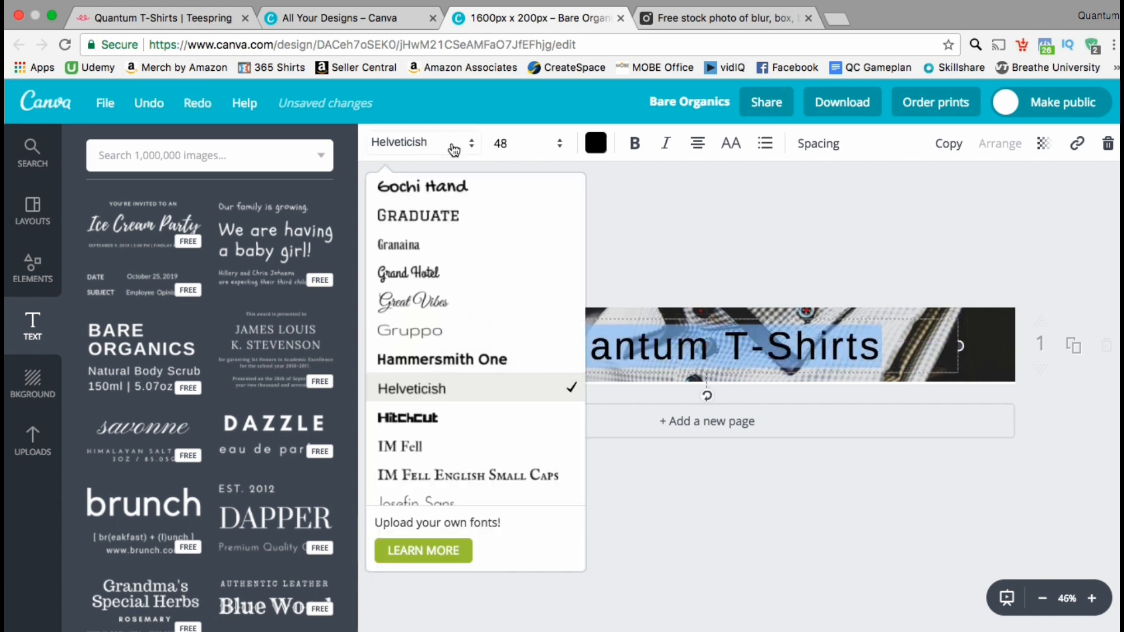
click(444, 218)
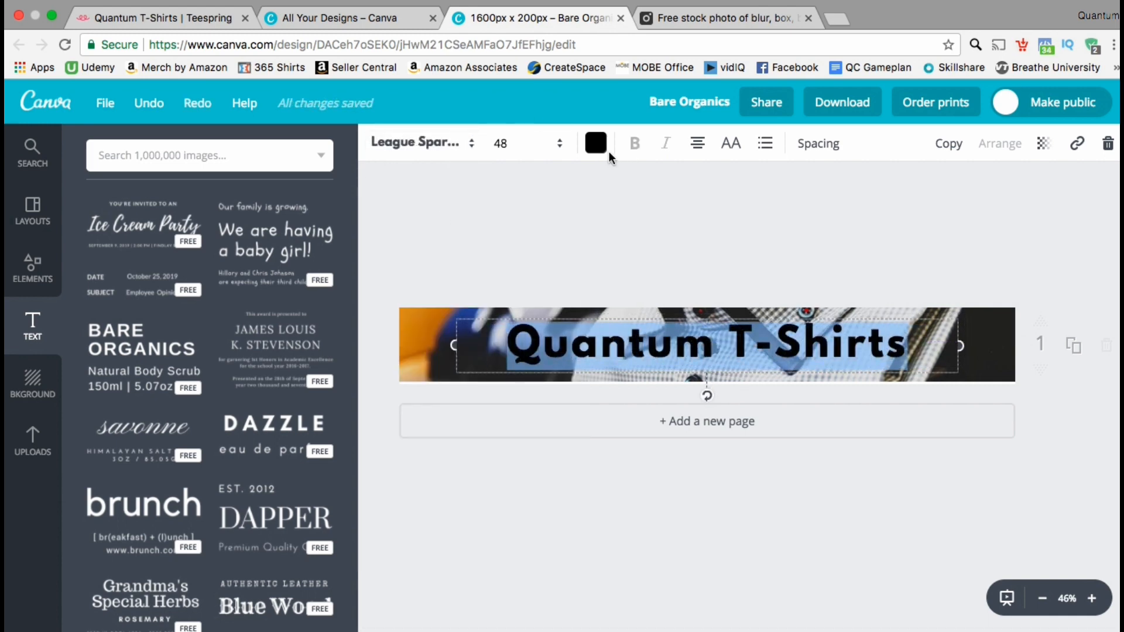
click(598, 146)
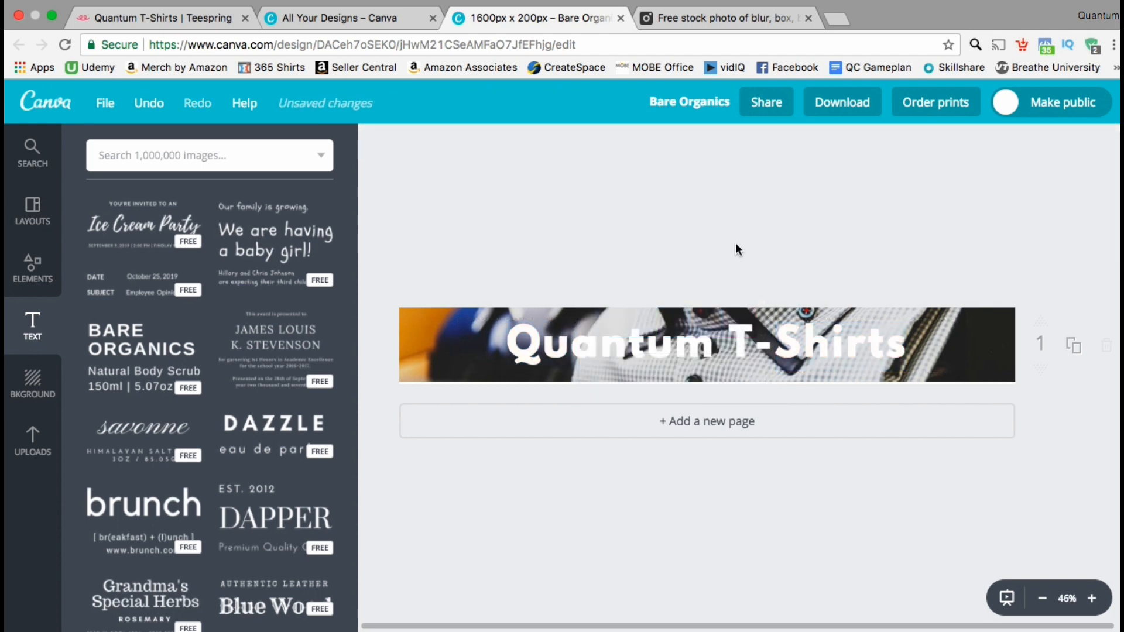
Step: Download the finished banner as a PNG file and dismiss the download confirmation
click(841, 114)
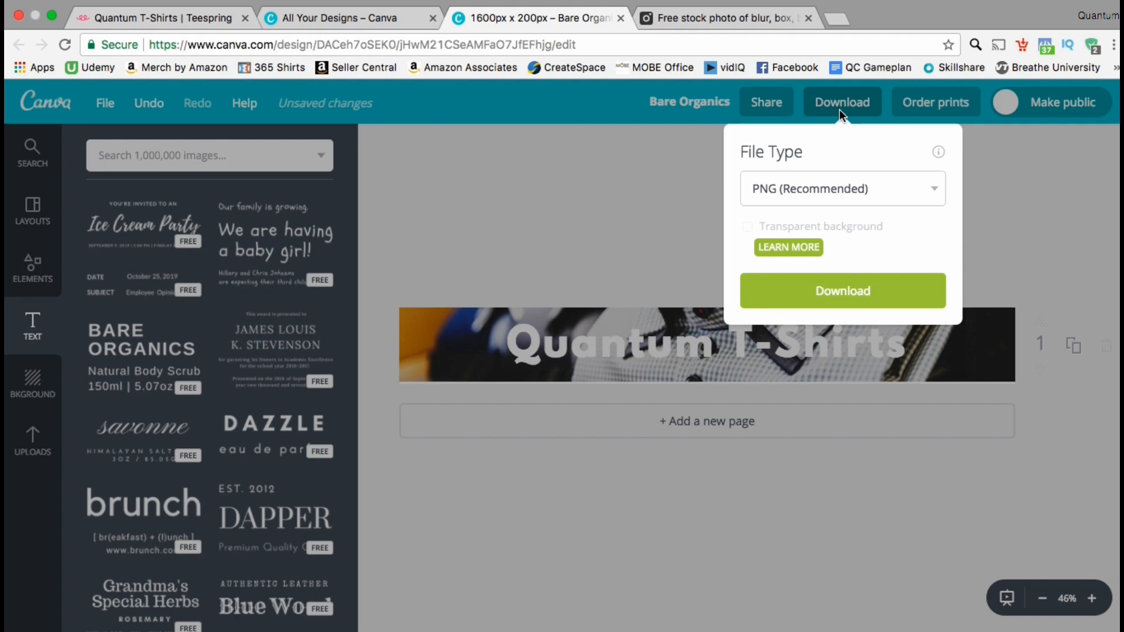
click(803, 289)
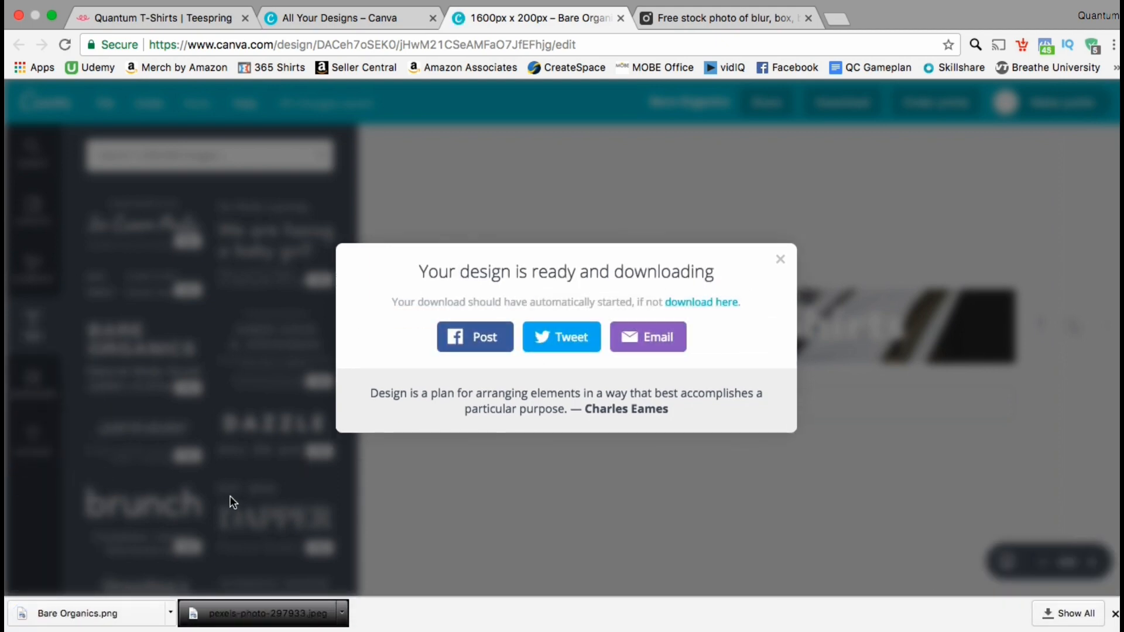
click(781, 261)
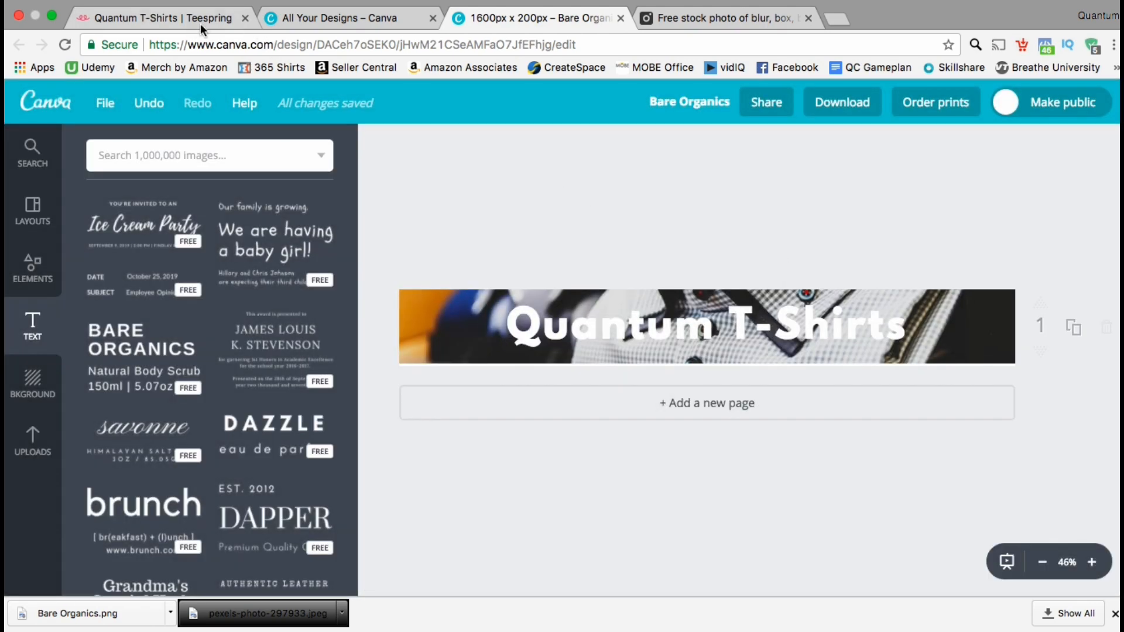
Step: Return to the Teespring storefront editor, upload Bare Organics.png from Downloads as the banner image and save it
click(181, 19)
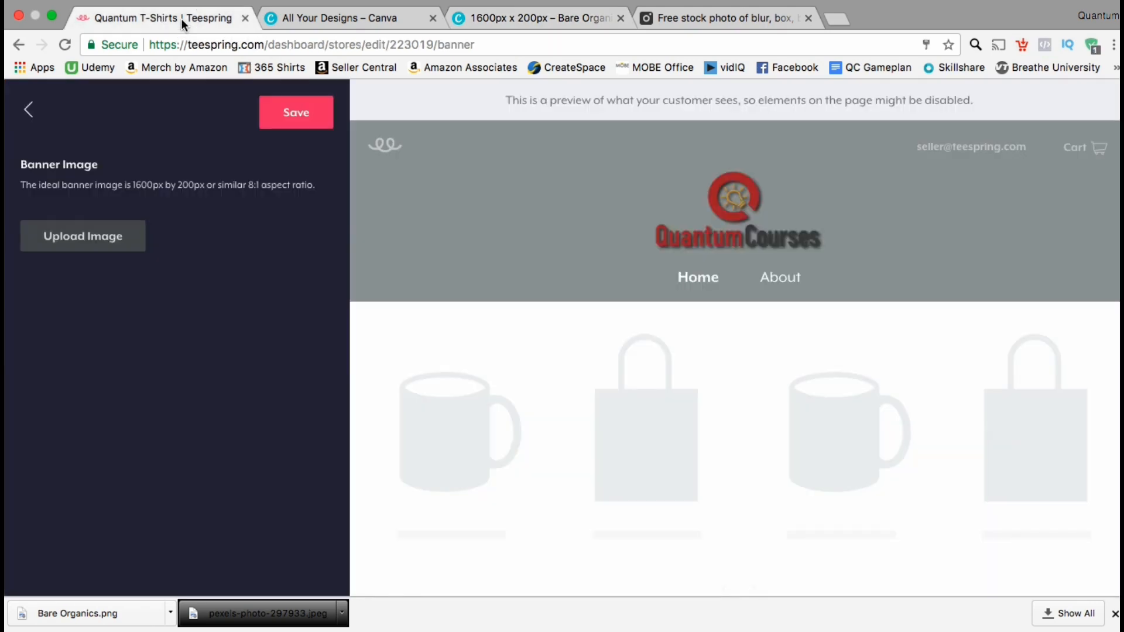
click(135, 252)
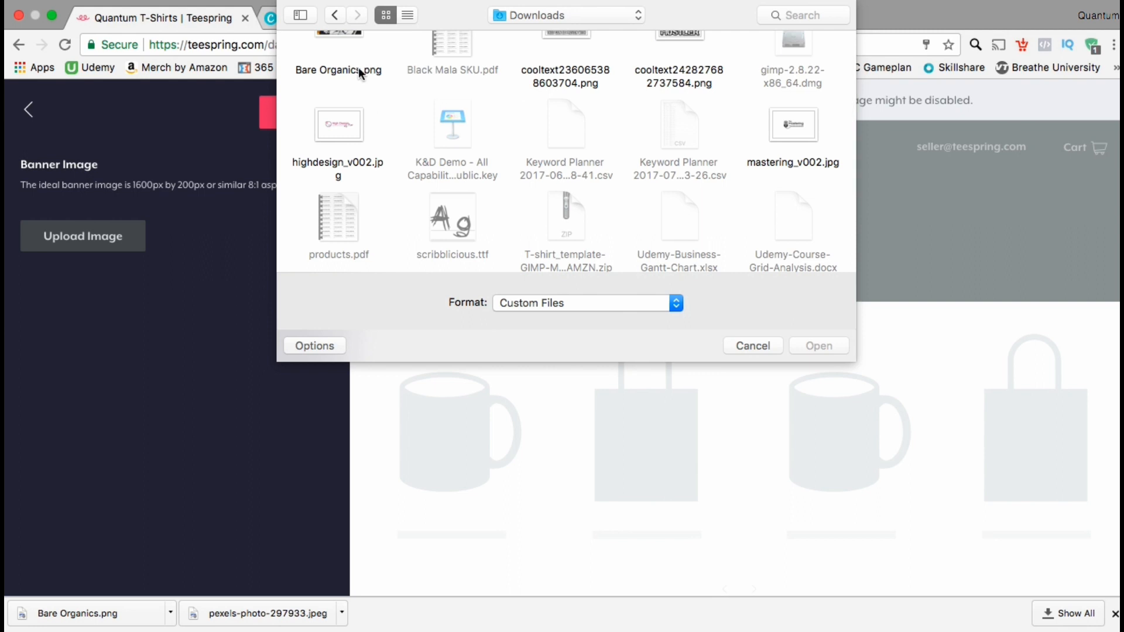
scroll(359, 67, up, 2)
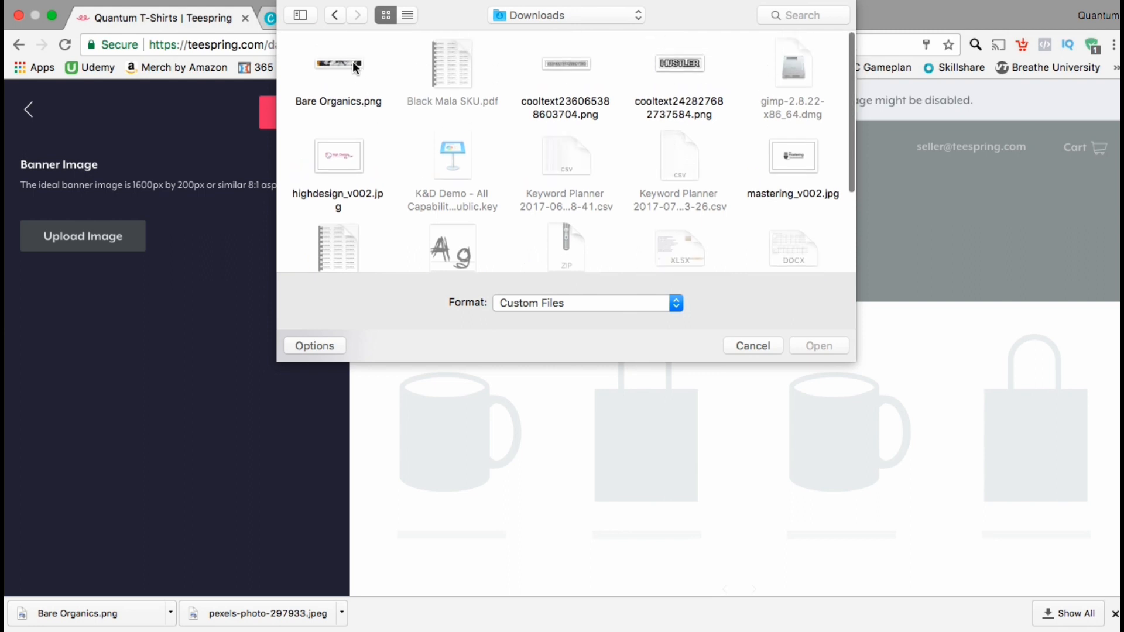
double_click(353, 61)
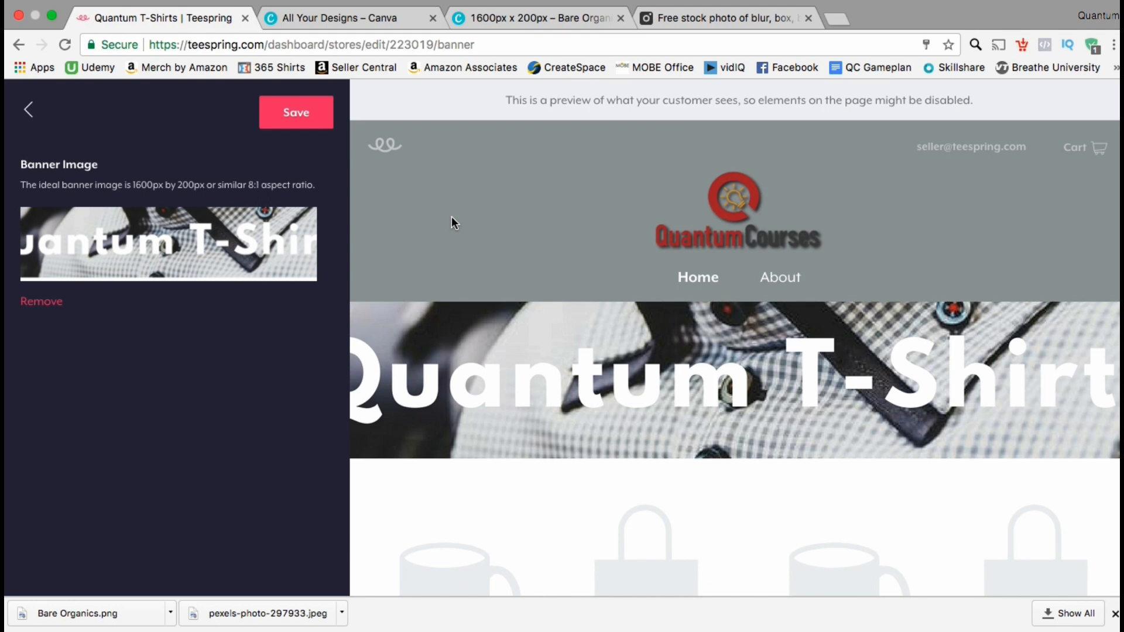
click(319, 117)
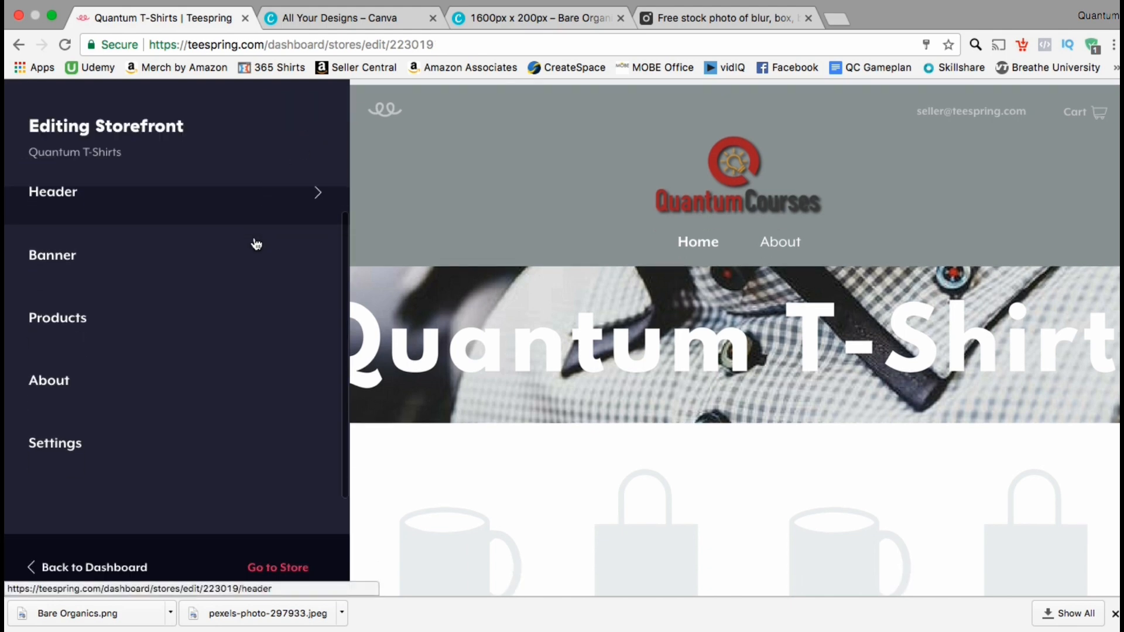
Step: Add the Women's GAMER GIRL premium tee, the Funny Halloween Hanes Tagless Tee and the Gildan hoodie to the storefront's products
click(233, 329)
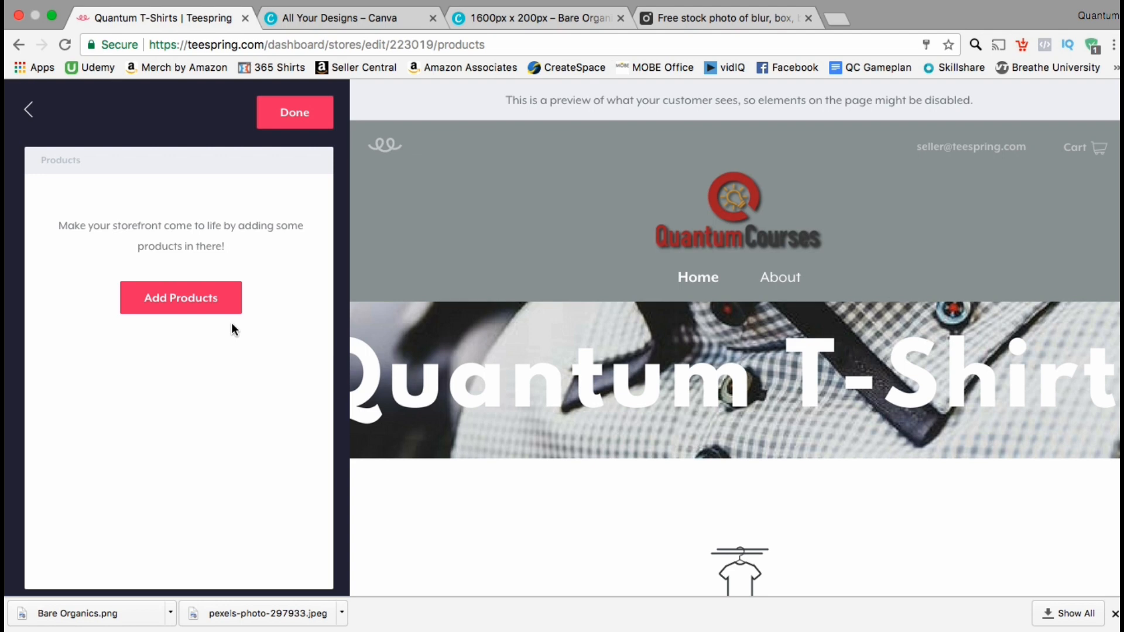
click(1114, 613)
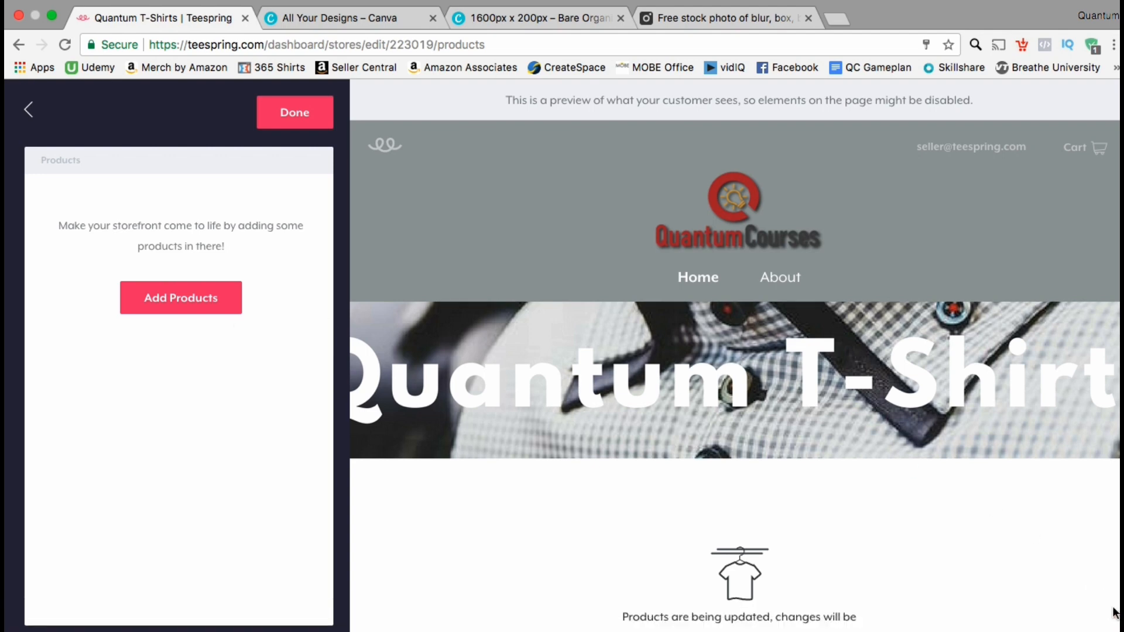
click(199, 312)
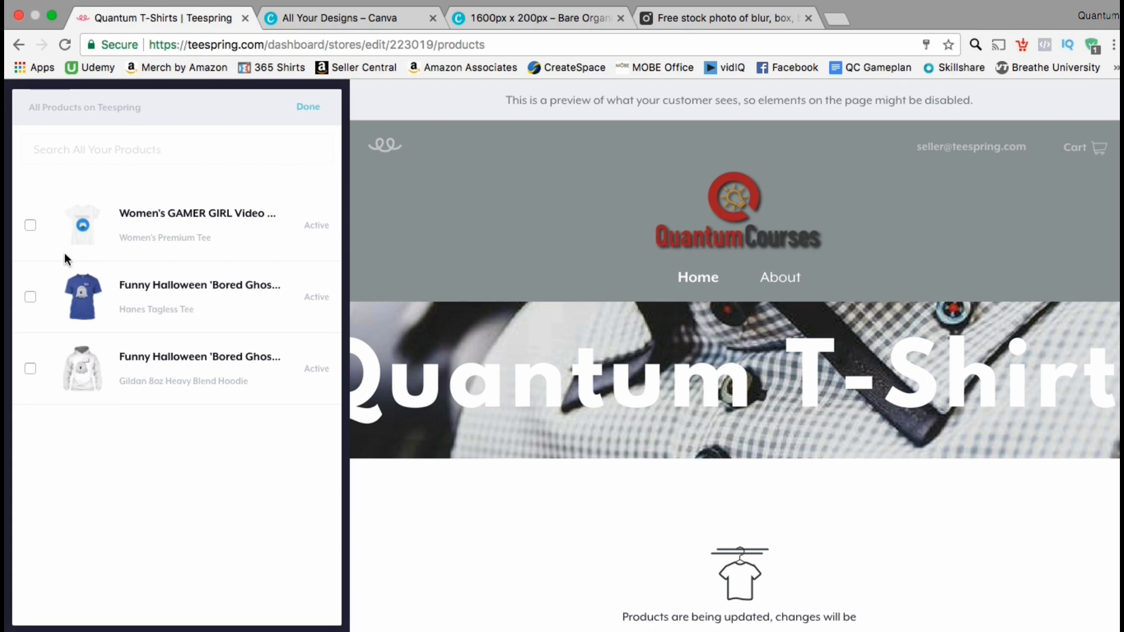
click(29, 226)
click(31, 297)
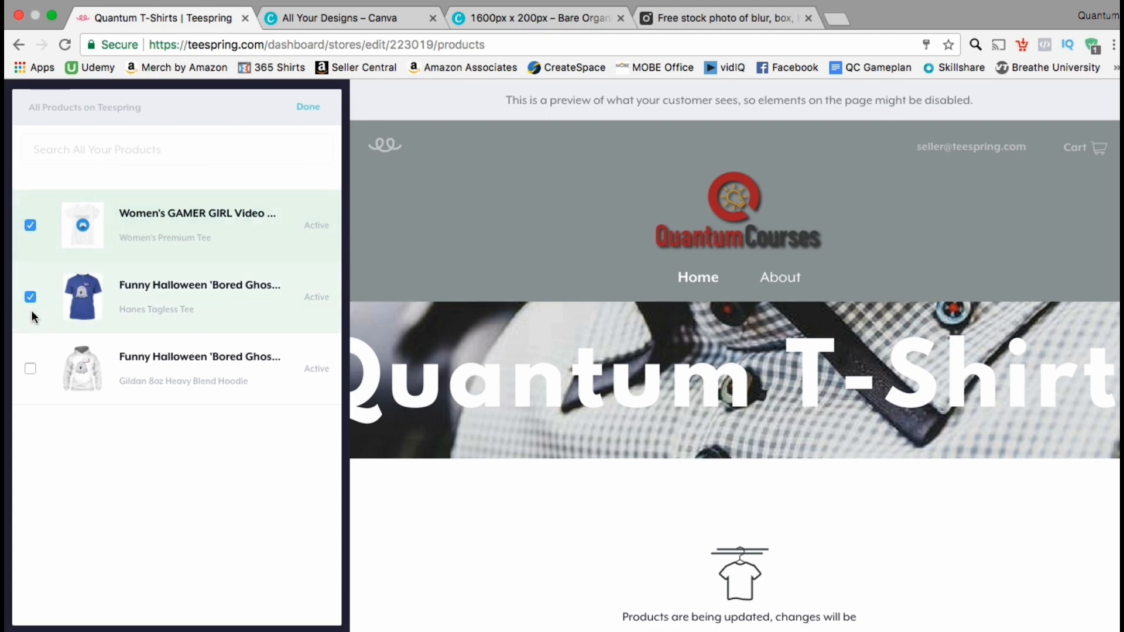
click(30, 368)
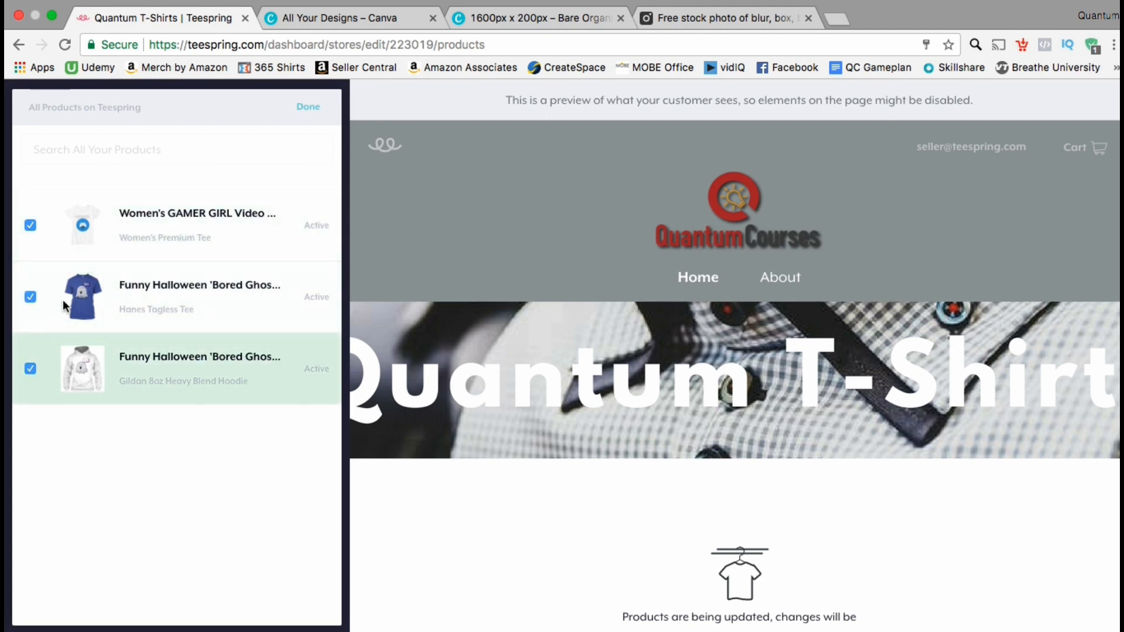
click(305, 109)
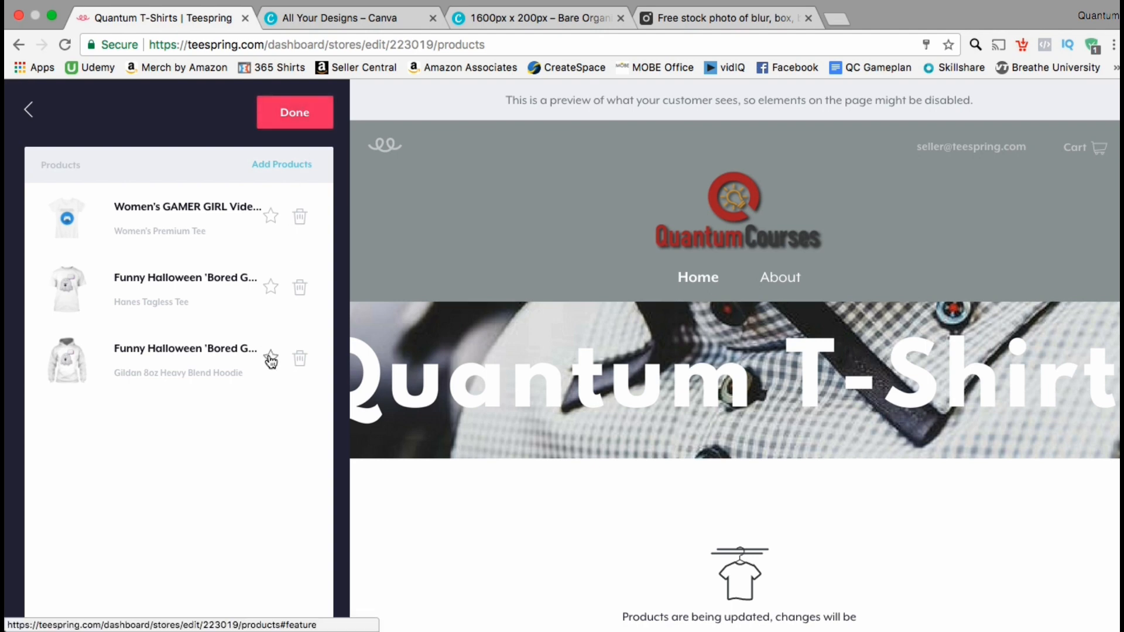
Step: Feature the Gildan 8oz Heavy Blend Hoodie at the top of the store and finish editing the products
click(270, 357)
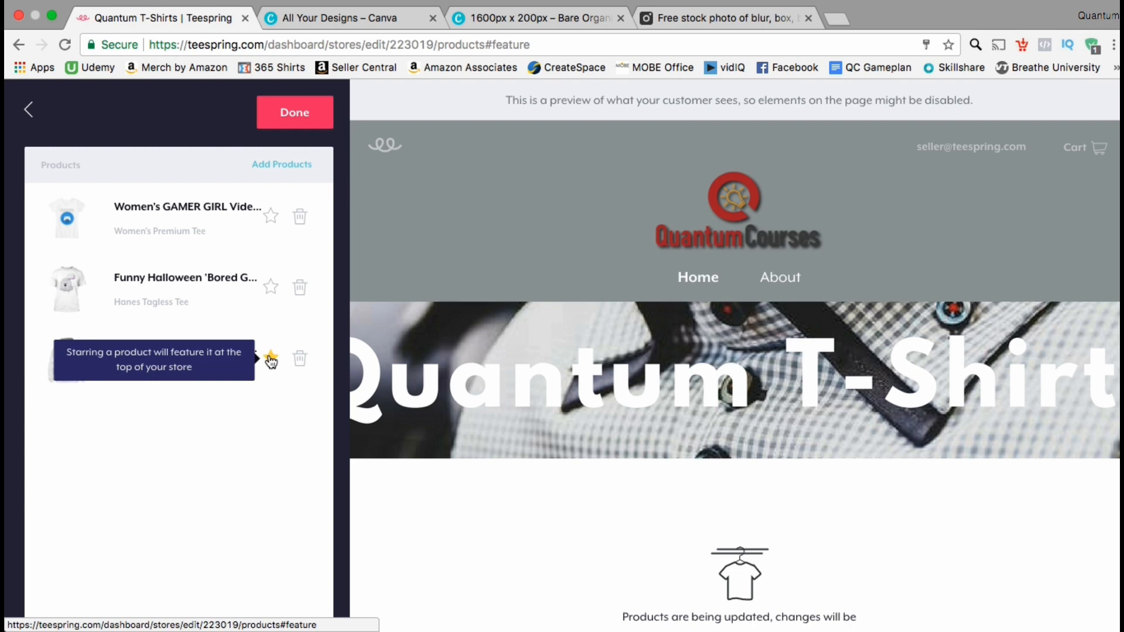
click(311, 116)
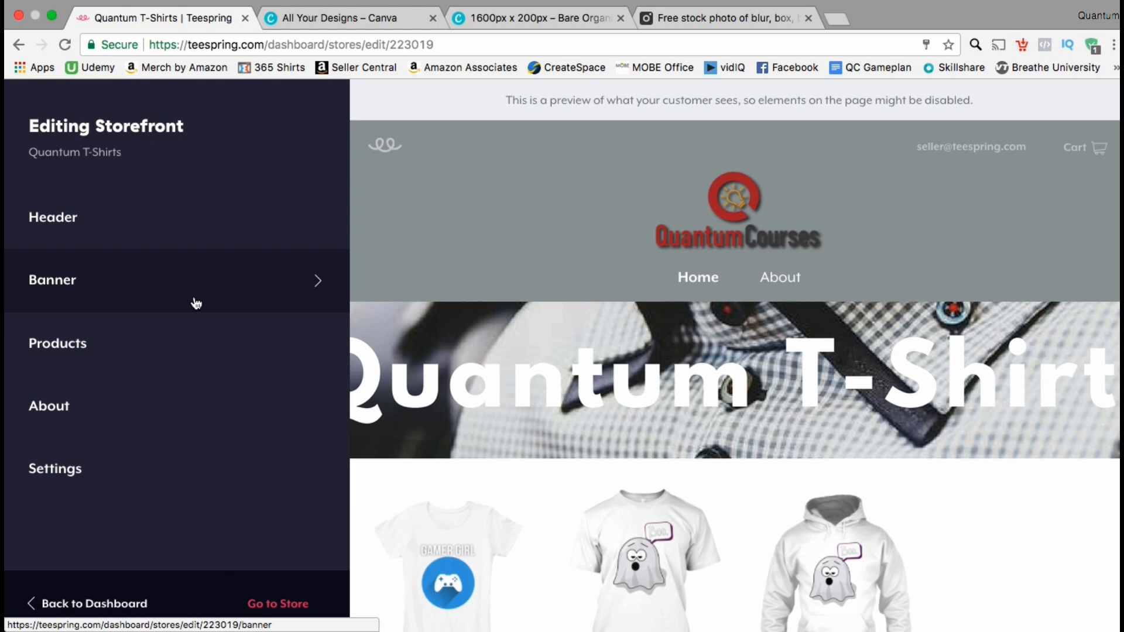
Step: Enter the store description in the About section: "Welcome to Quantum T-Shirts! Here we provide funny and innovative shirts for your pleasure!"
click(93, 421)
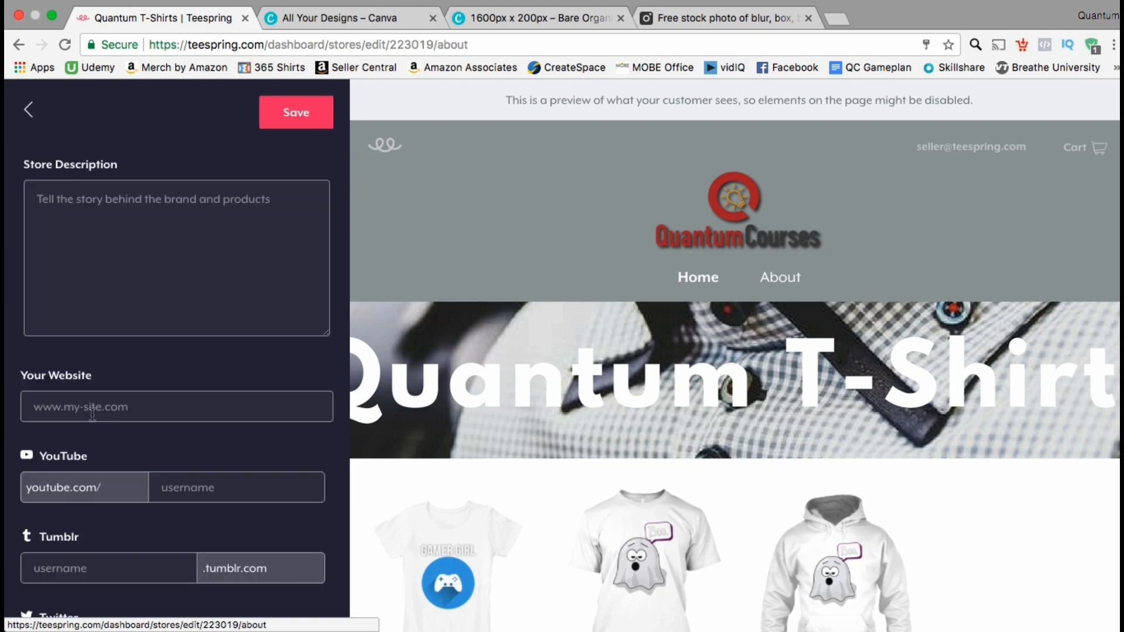
click(138, 273)
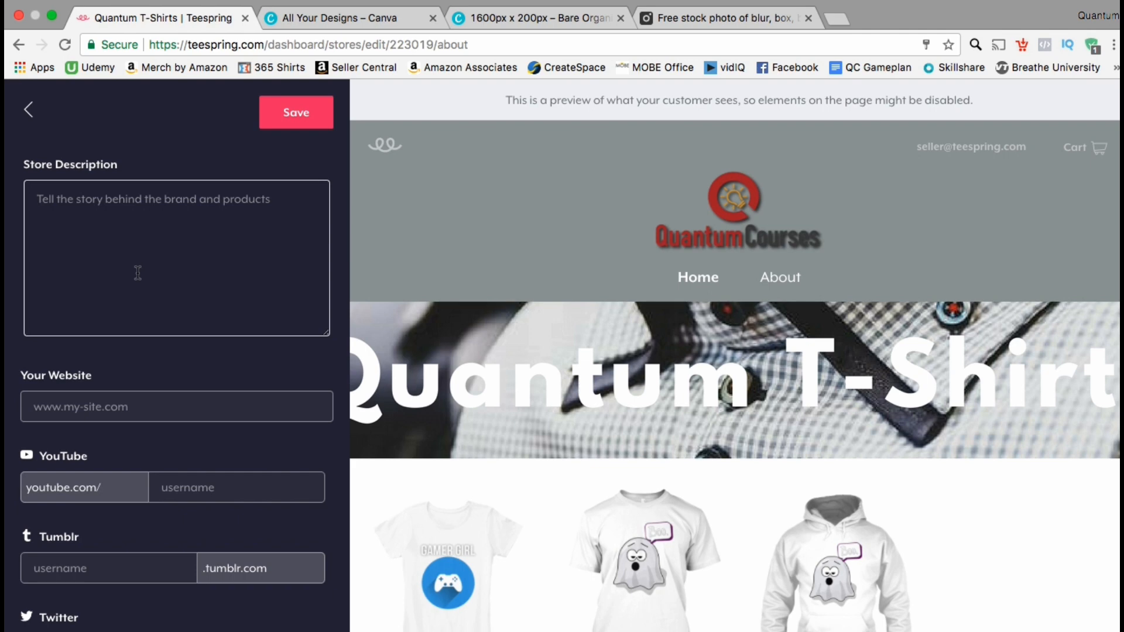
text(W)
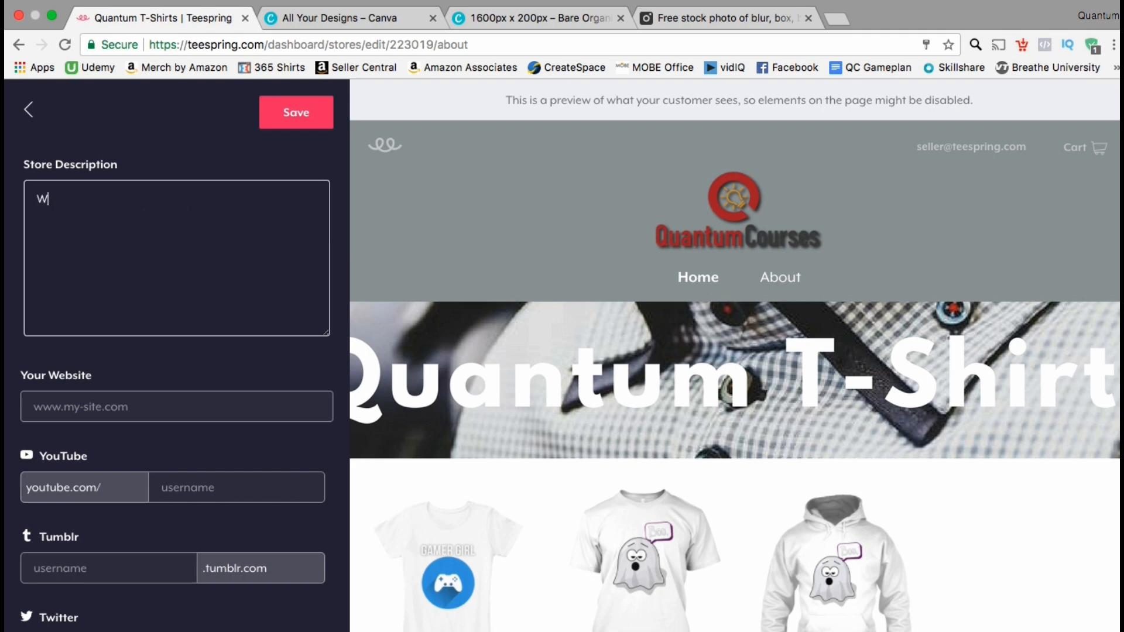
text(elcome to Quantum T)
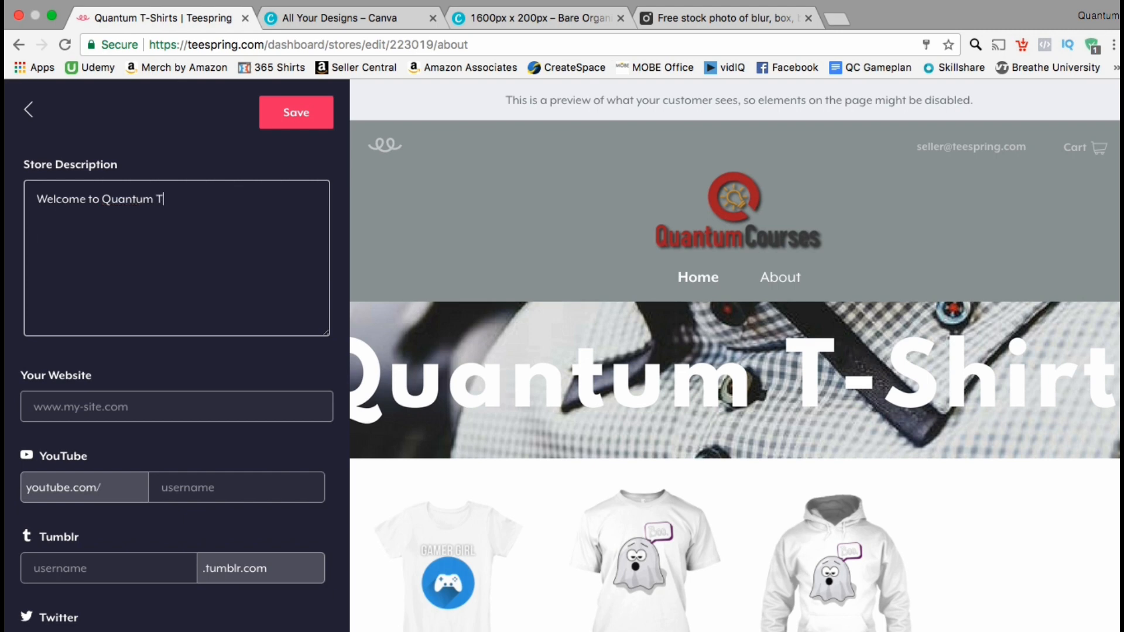
text(-Shirts! Here we provide funny and innovative shirts for your p)
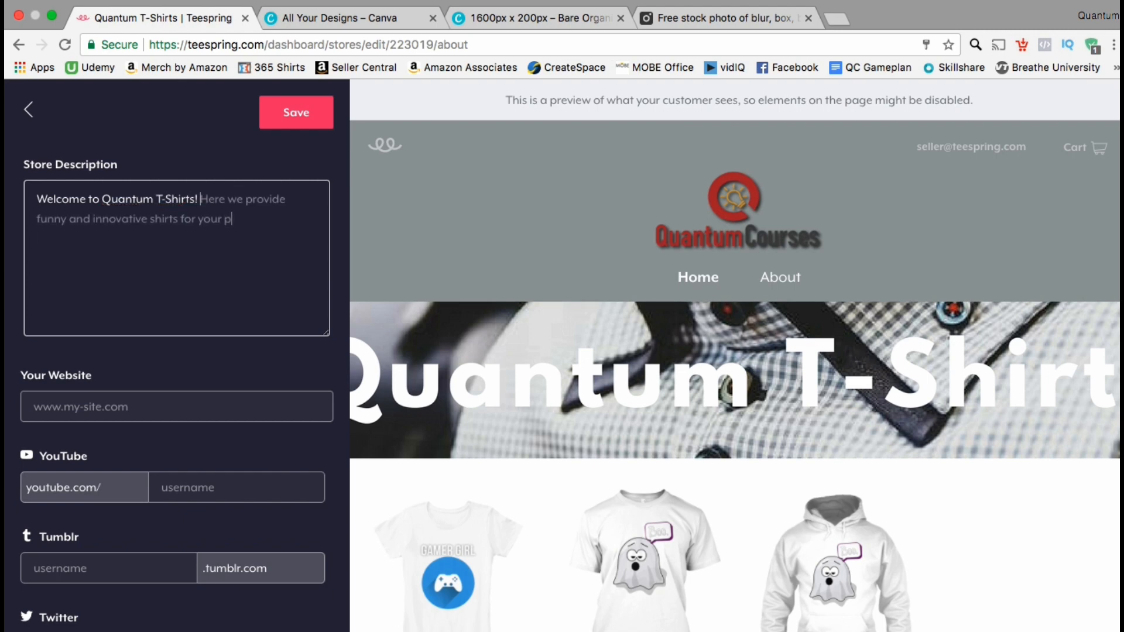
text(leasure!)
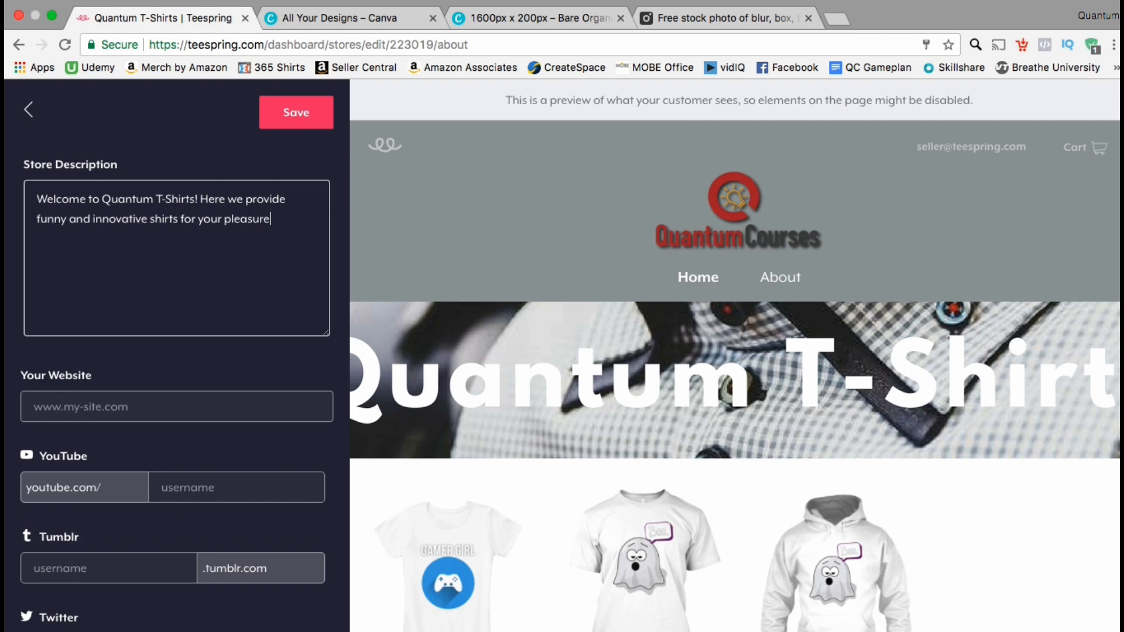
Step: Enter the owner's personal website address, including www and the .org ending, as the store's website
click(74, 408)
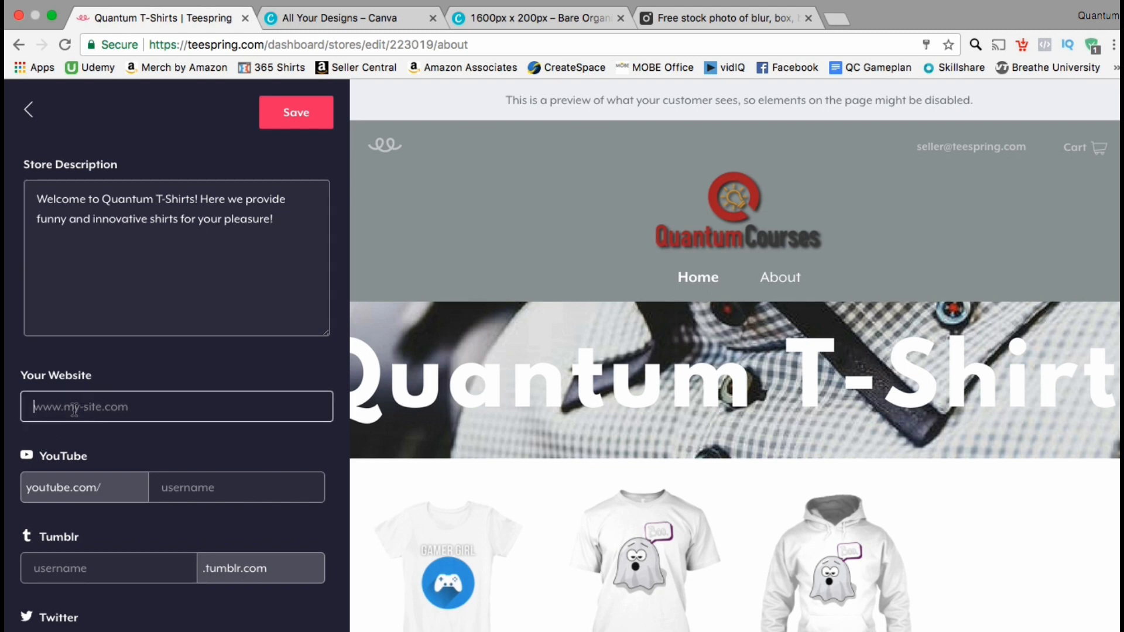
text(www.JasonGandy.or)
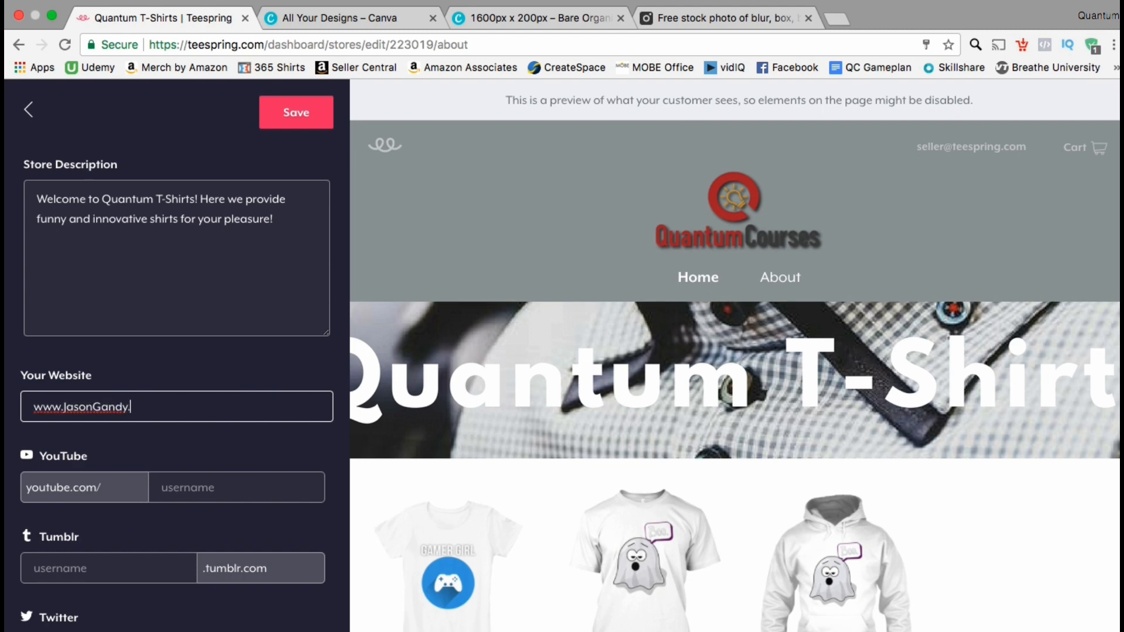
text(g)
Step: Set the store's YouTube username to QuantumCourses and save the About details
click(196, 487)
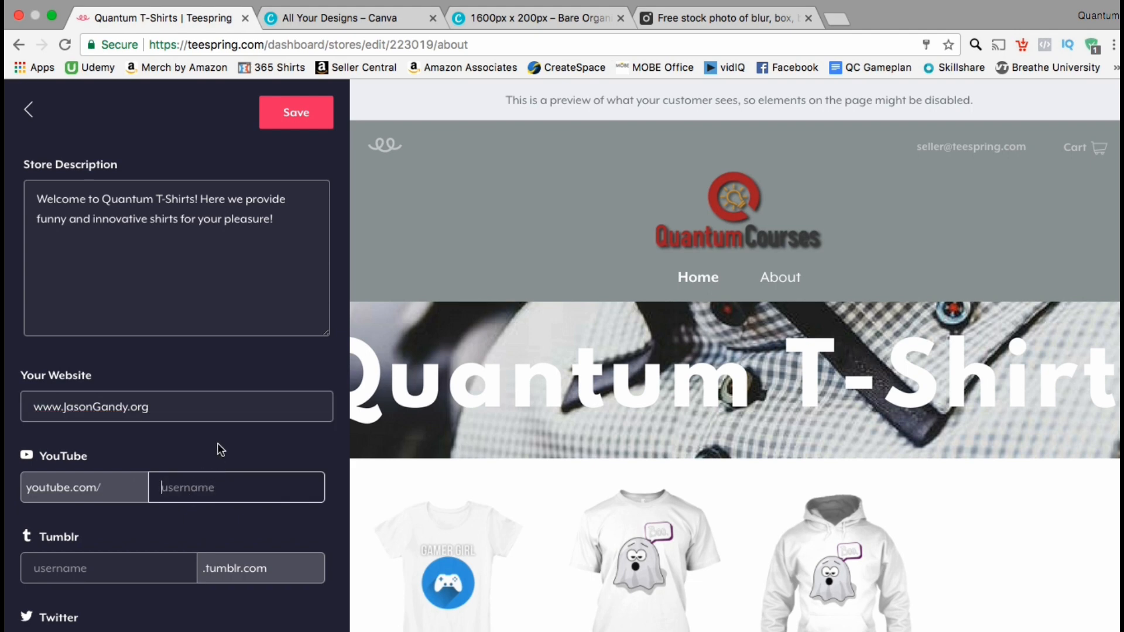
text(QuantumCourses)
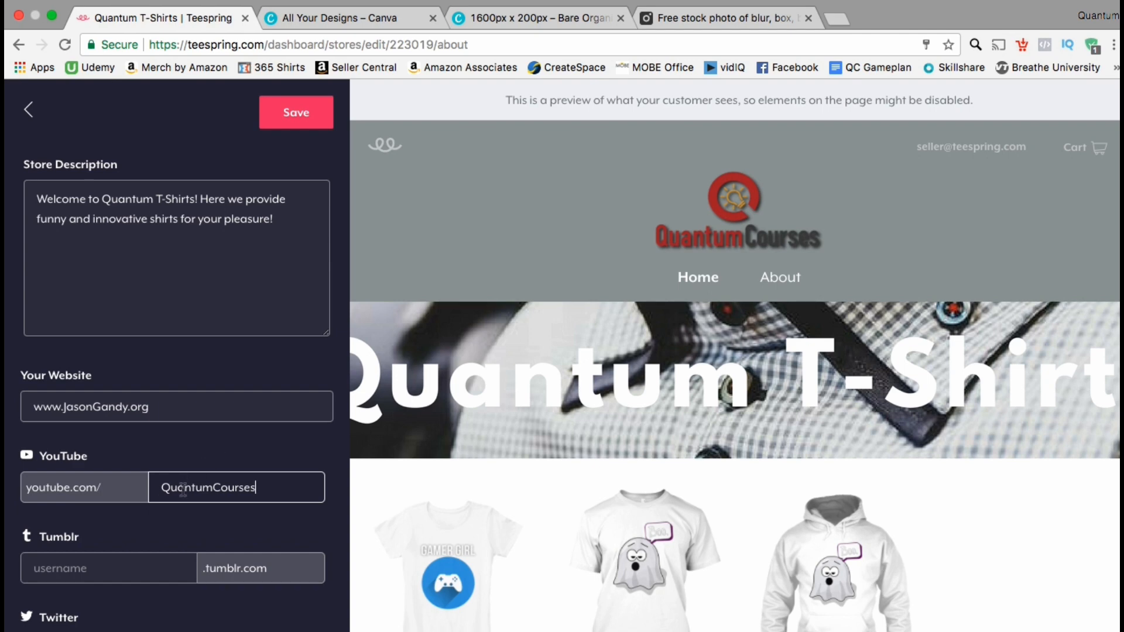
scroll(184, 486, down, 5)
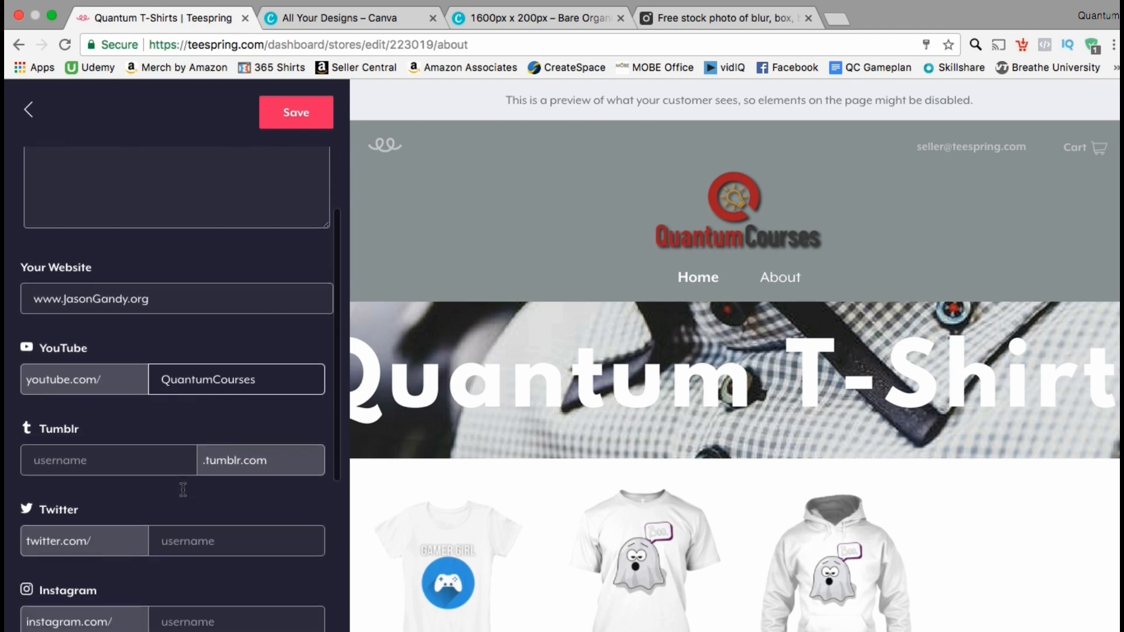
scroll(182, 488, up, 5)
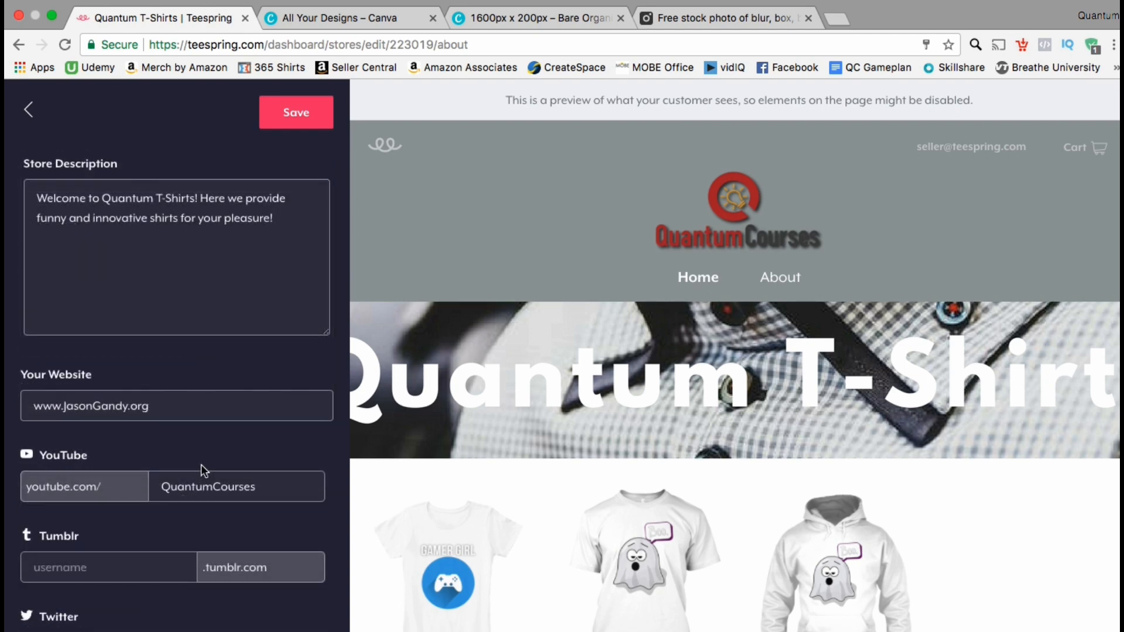
click(299, 122)
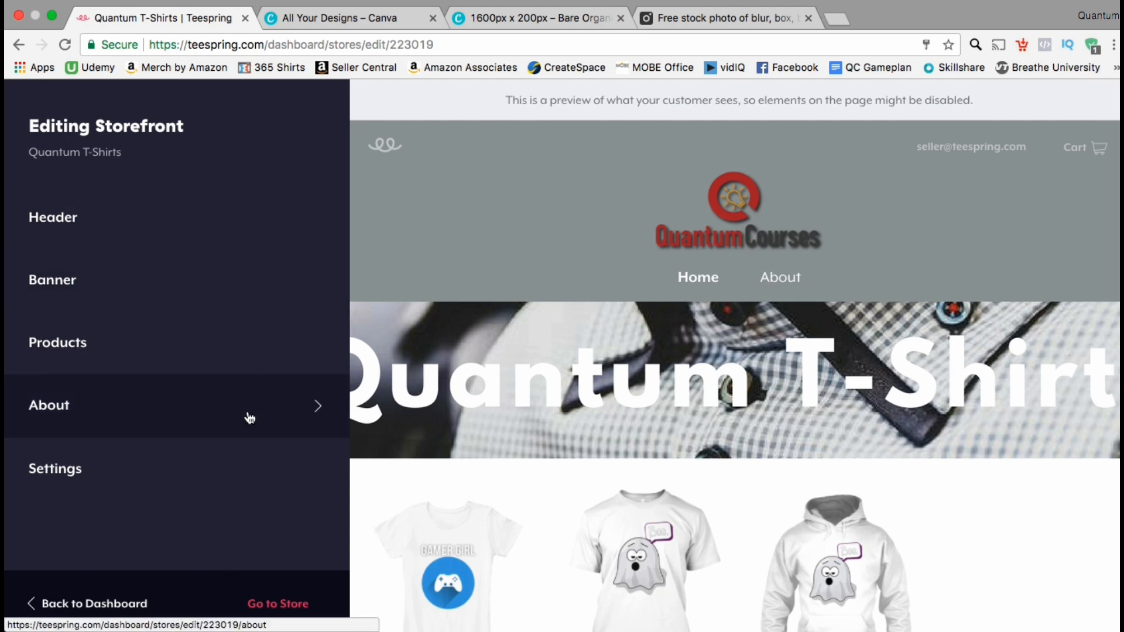
Step: Review the storefront's URL permalink and cross-selling settings without changing them, and open the live Quantum T-Shirts store
click(250, 483)
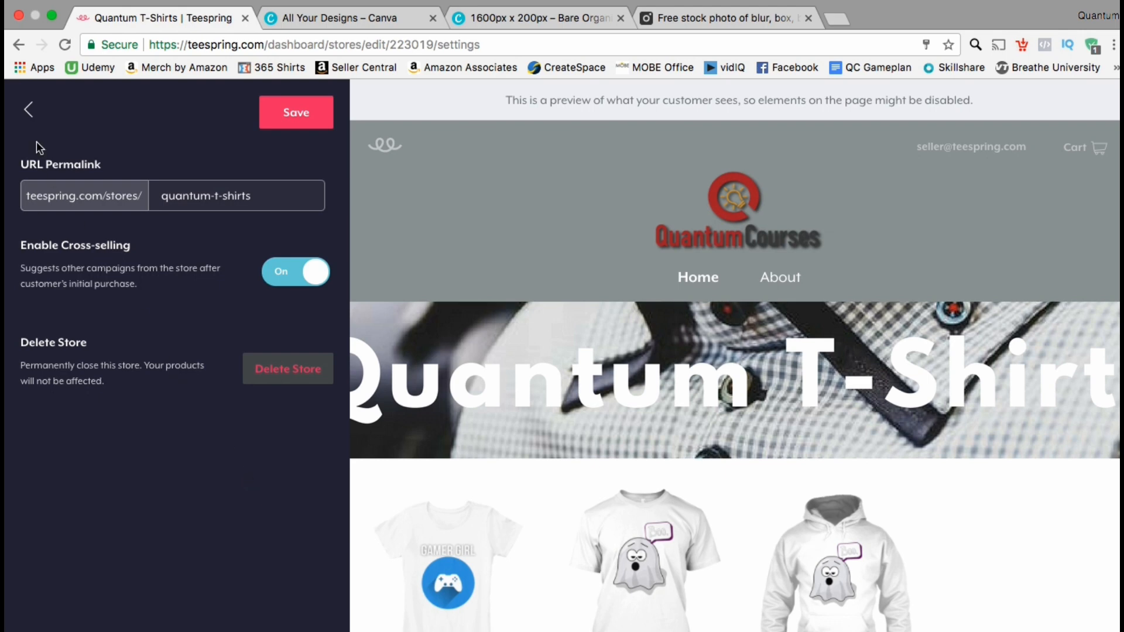
click(33, 117)
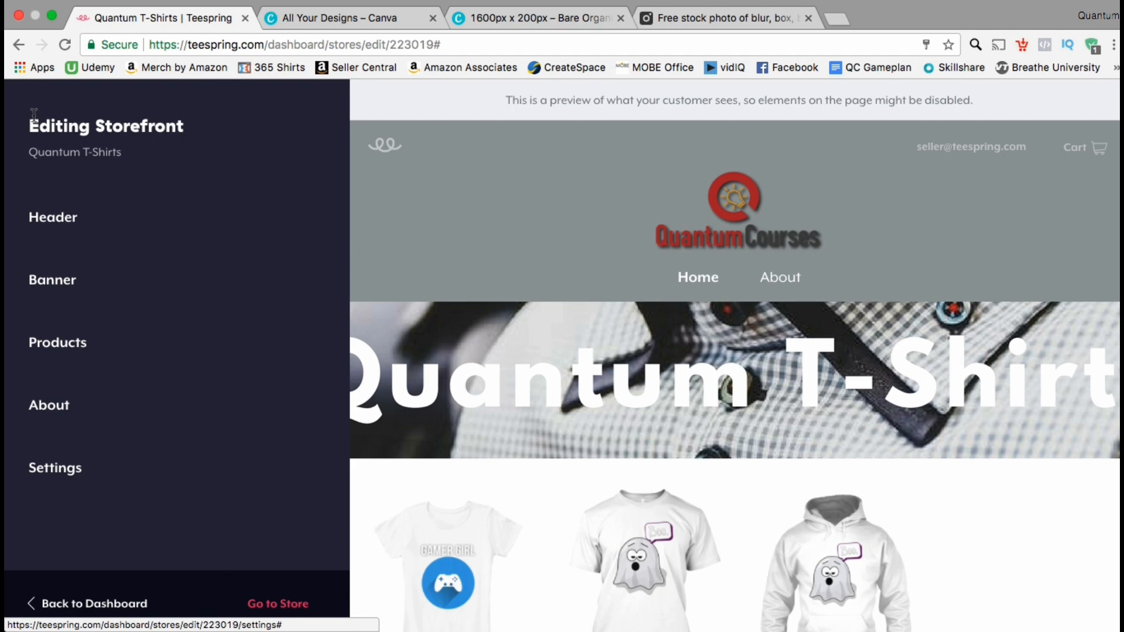
click(303, 612)
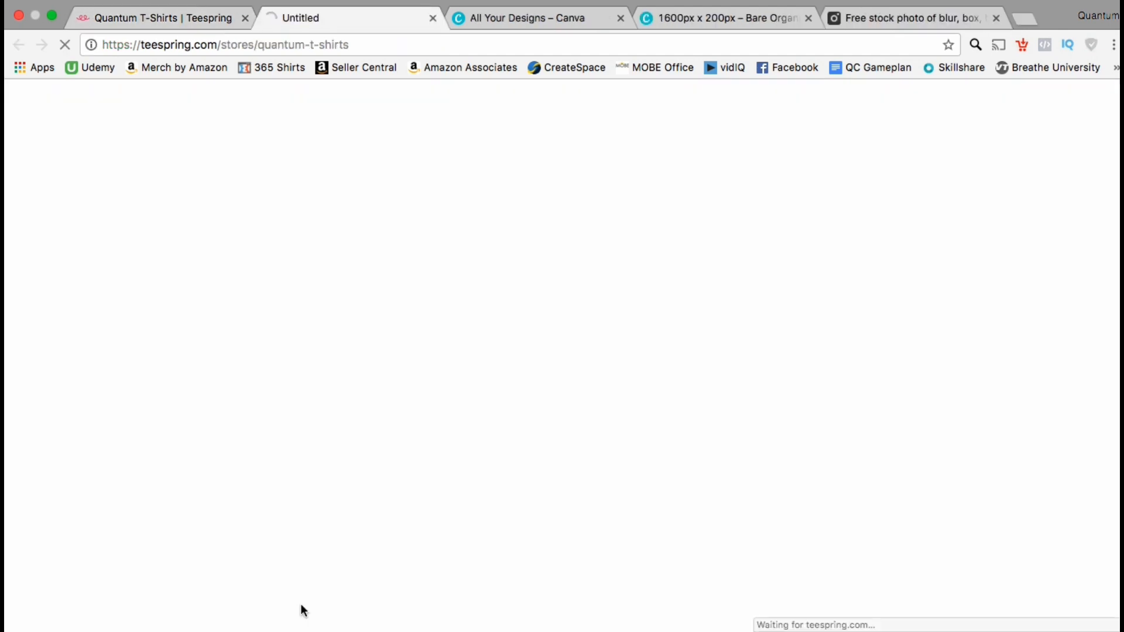